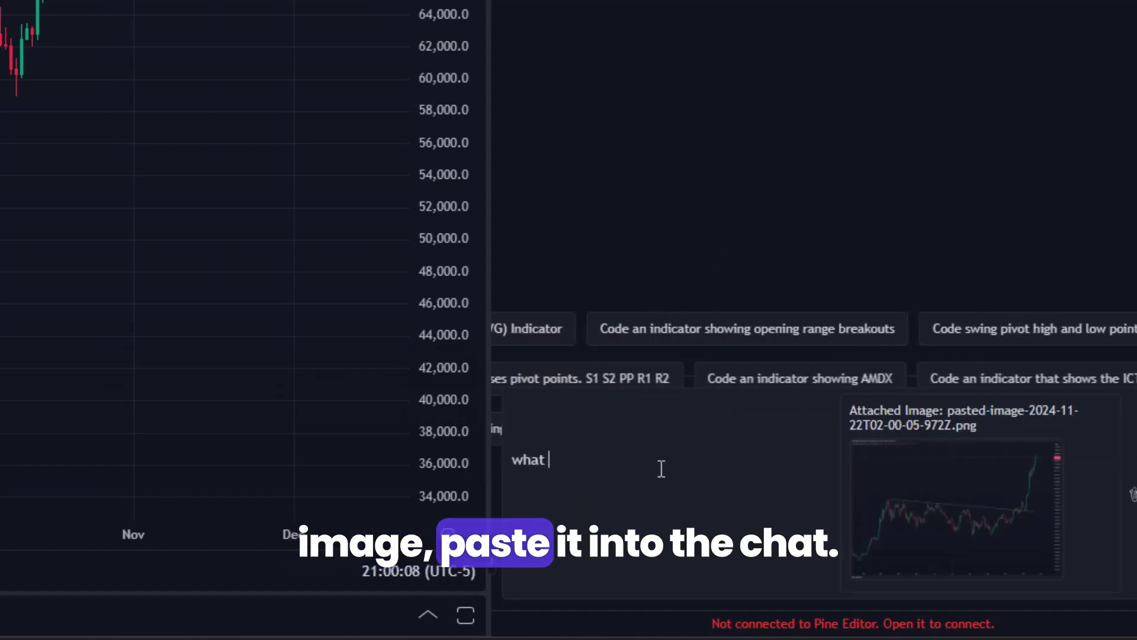
Step: Ask HorizonAI 'what are your thoughts on' the pasted BTC chart image
text(thoughts on)
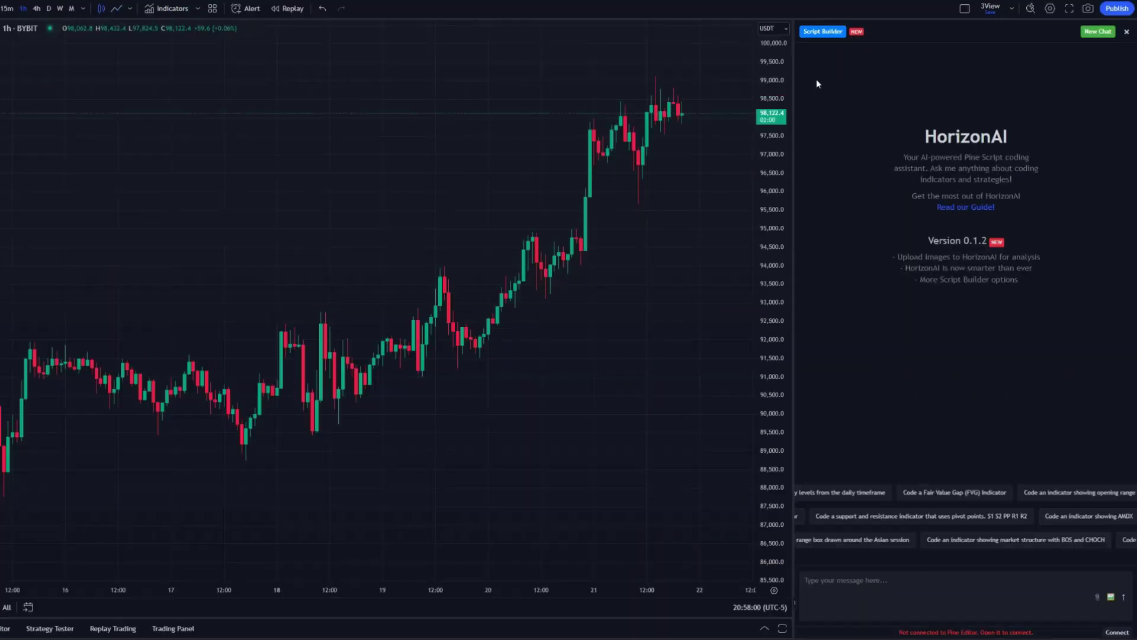
Step: Load the EMA Crossover, HTF Supertrend, Market Structure & Order Blocks and Session Range presets, then close Script Builder
click(820, 31)
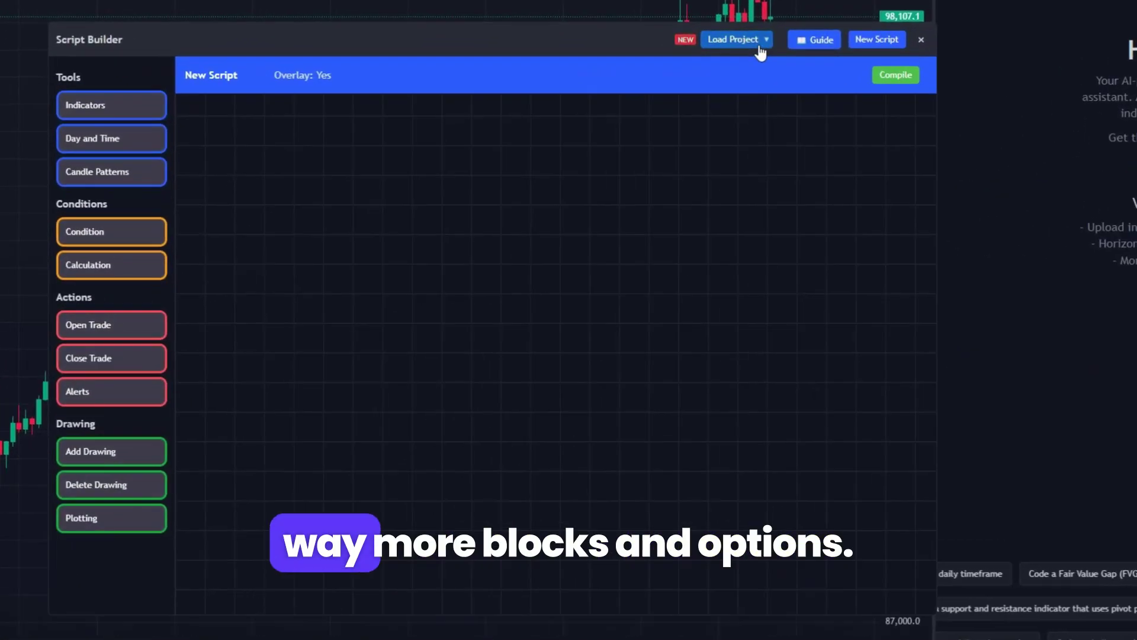
click(762, 43)
click(818, 94)
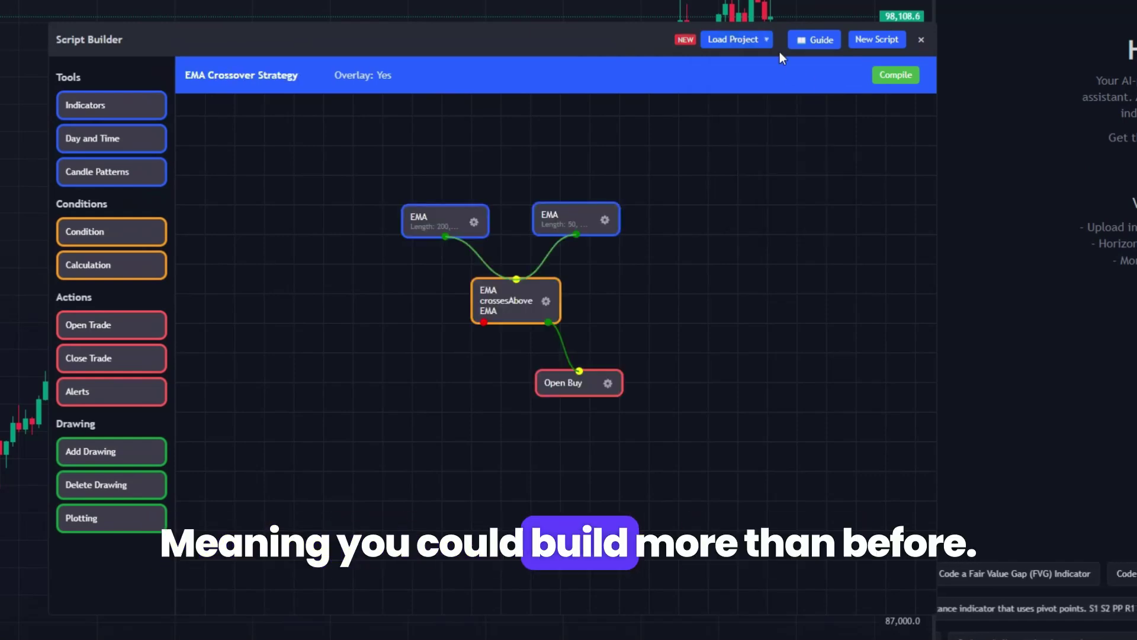
click(768, 44)
click(815, 148)
click(770, 46)
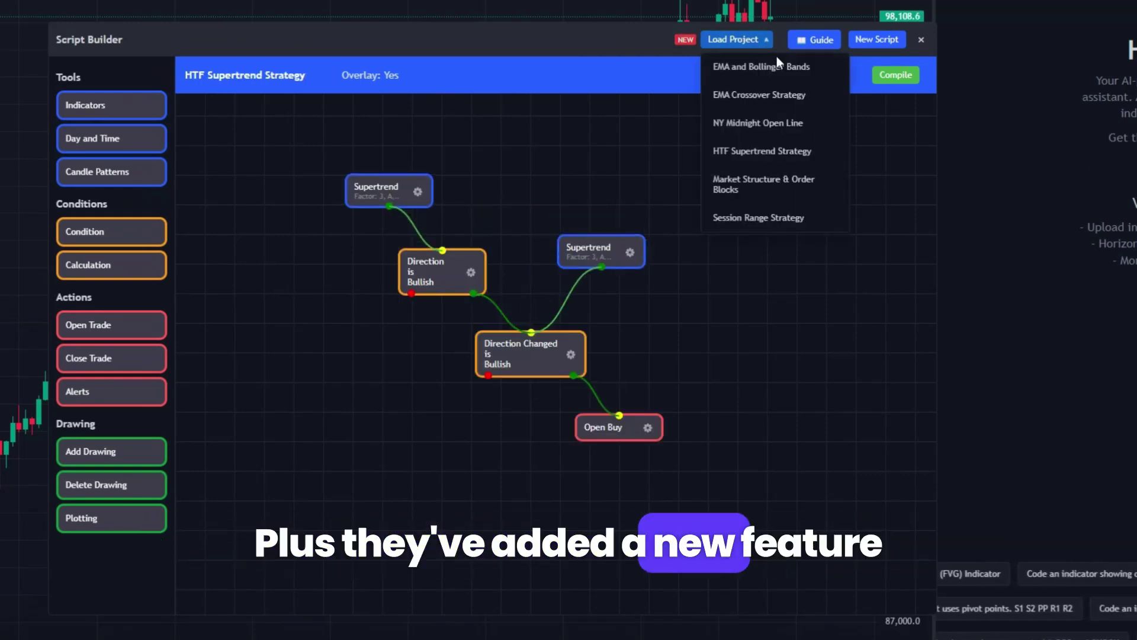
click(817, 186)
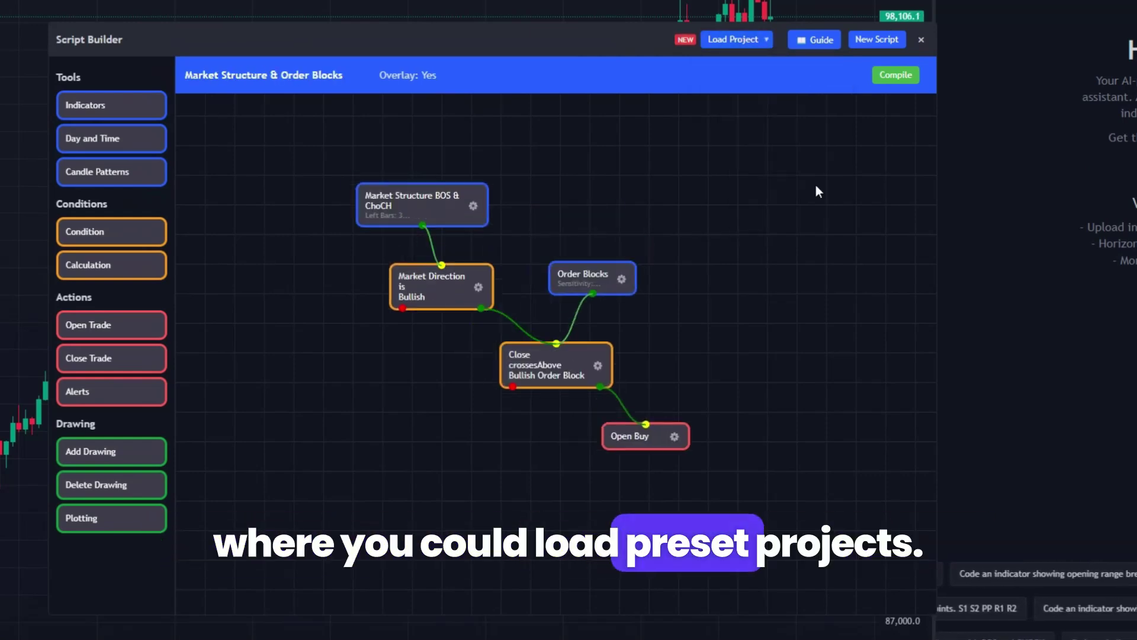
click(766, 43)
click(808, 215)
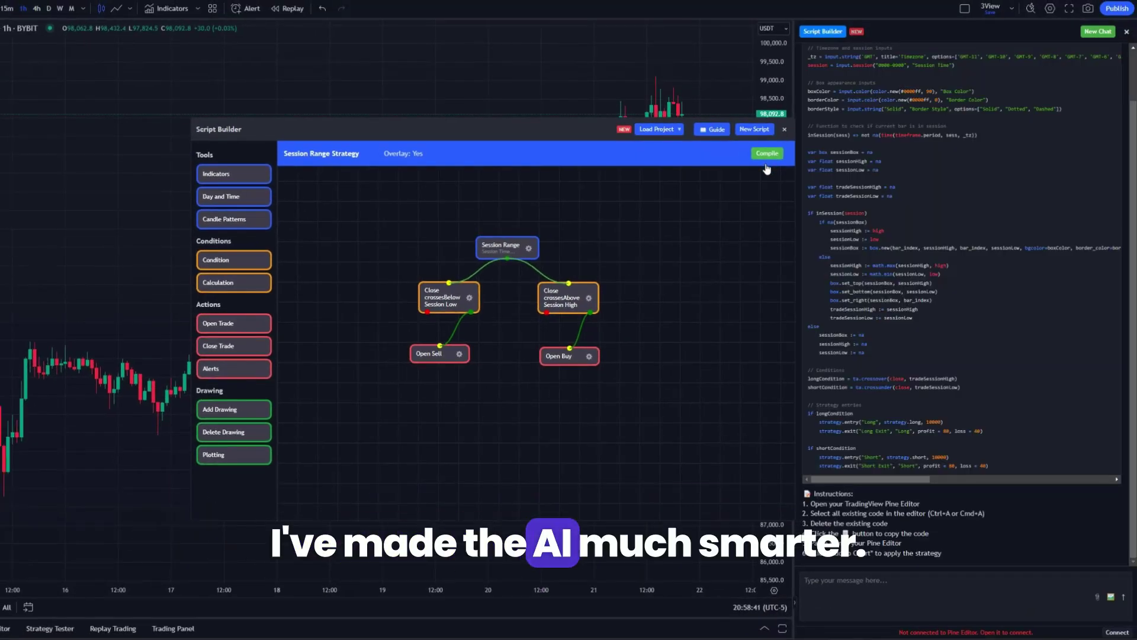
key(Escape)
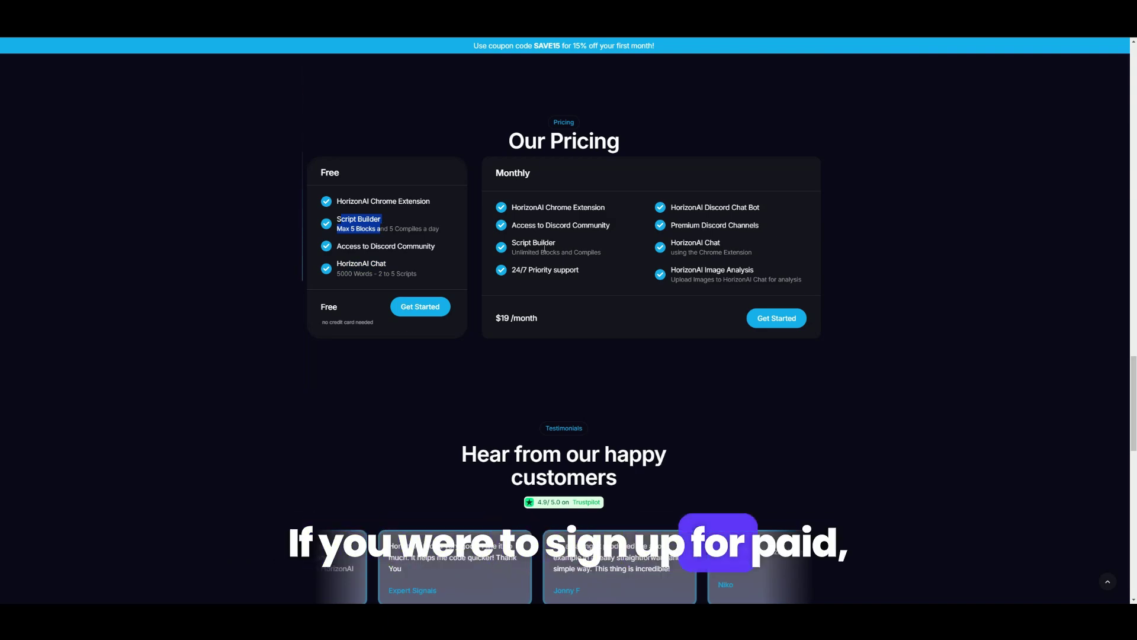
Step: Highlight the Monthly plan's unlimited blocks and compiles, and its HorizonAI Chat and Image Analysis
drag(528, 252, 570, 251)
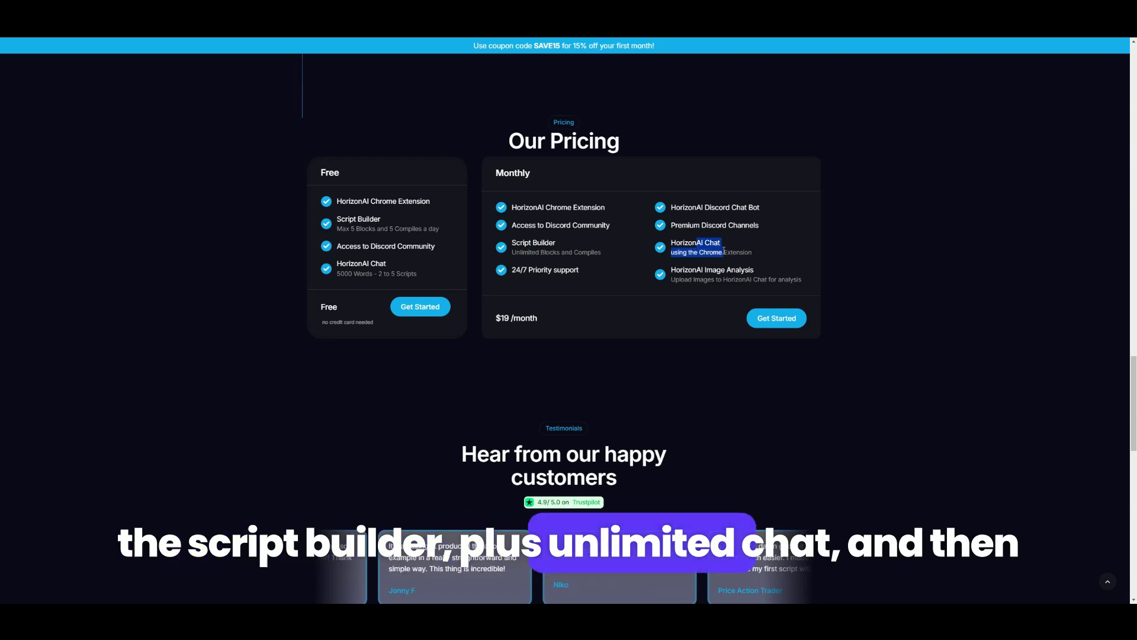
drag(727, 271, 750, 278)
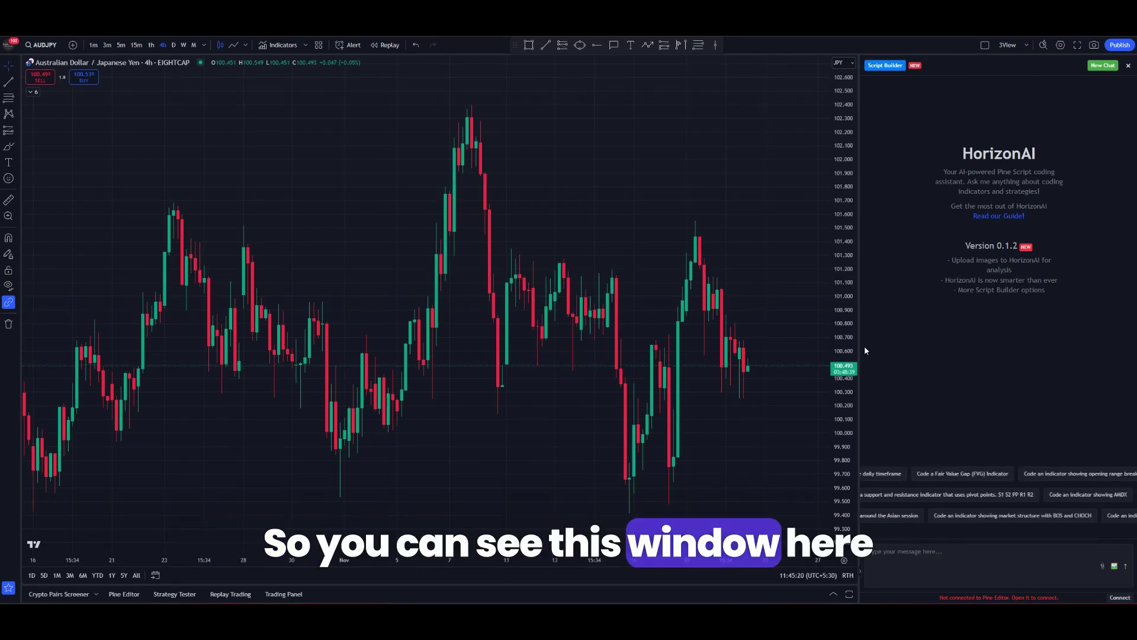
Step: Widen the HorizonAI panel slightly, switch briefly to the watchlist, then bring HorizonAI back
drag(858, 346, 852, 293)
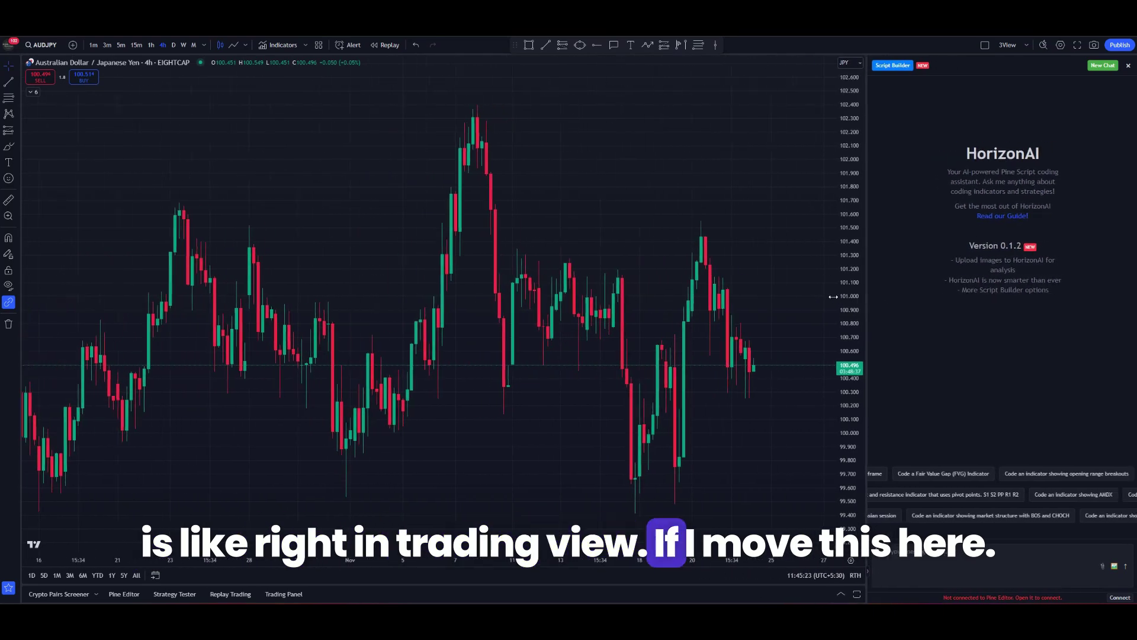
click(1128, 65)
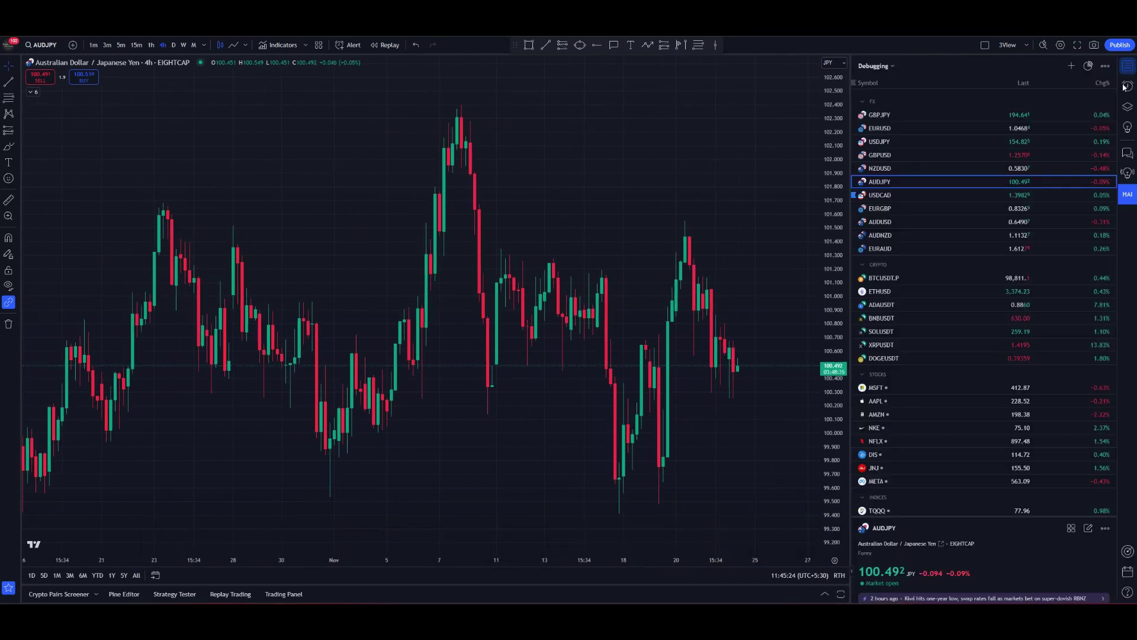
click(1128, 196)
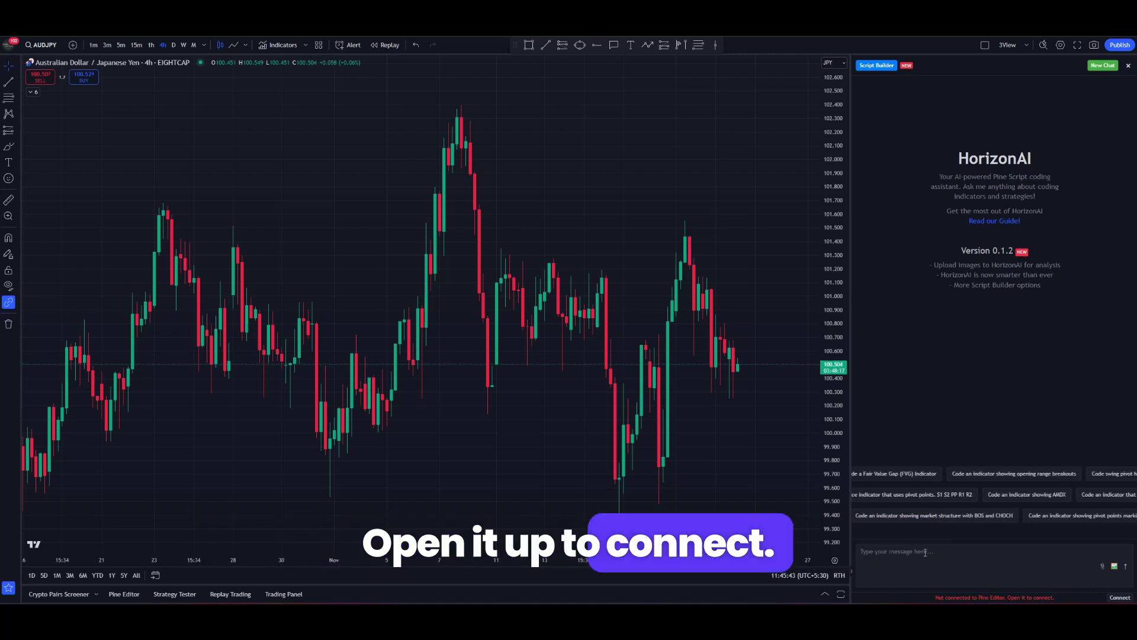
Step: Open the Pine Editor and swap the default code for the EMA Crossover script, enlarging the editor
click(122, 594)
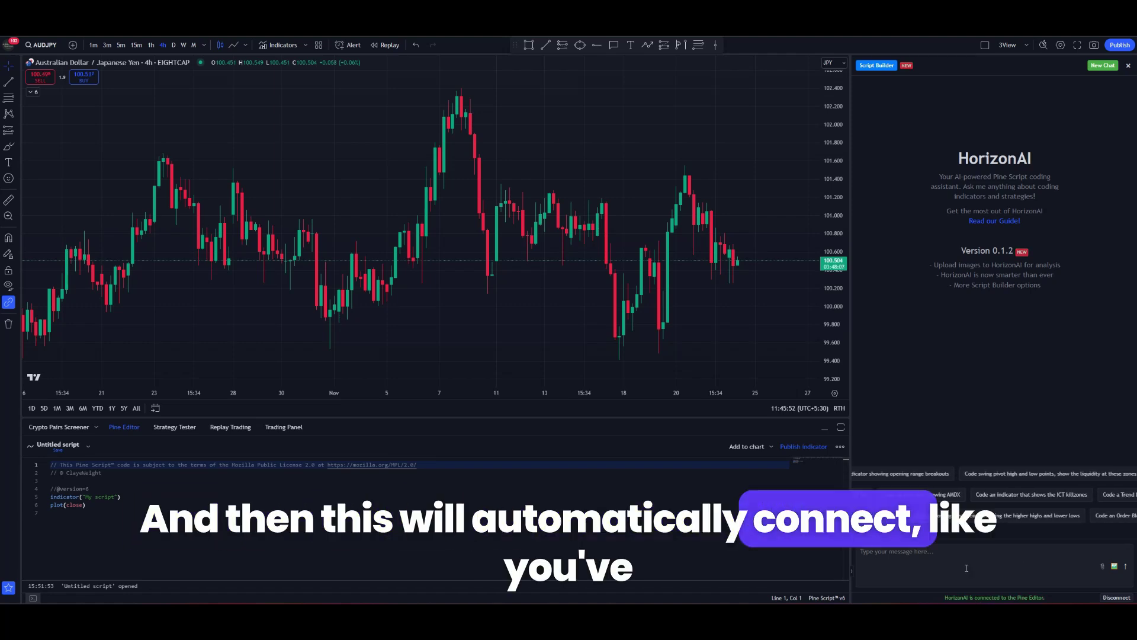
drag(89, 505, 51, 464)
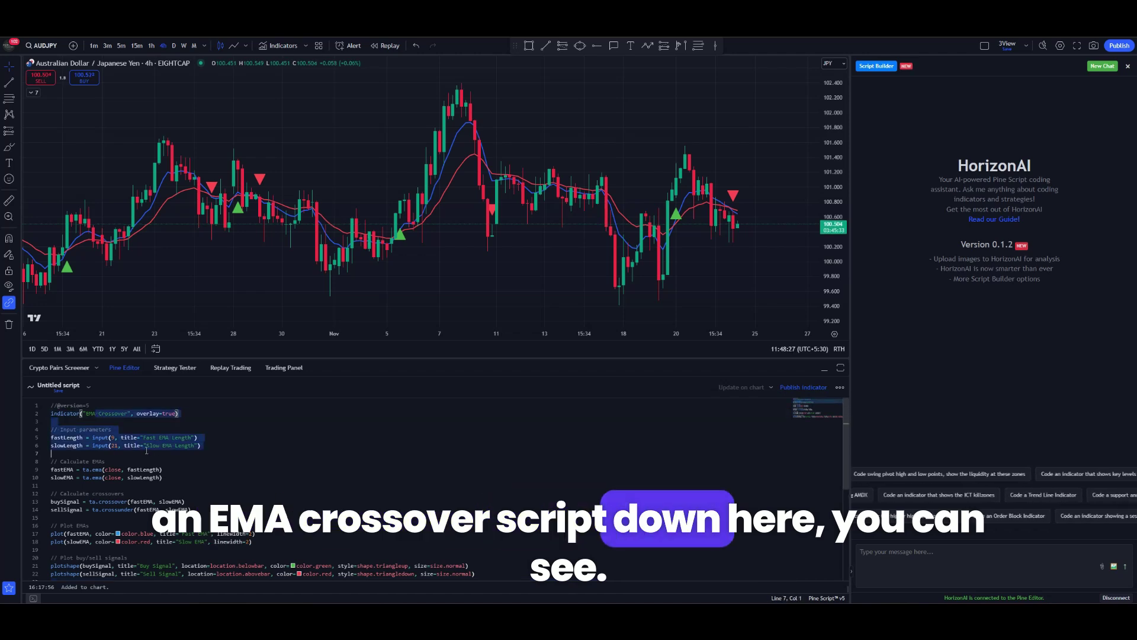
drag(94, 413, 281, 566)
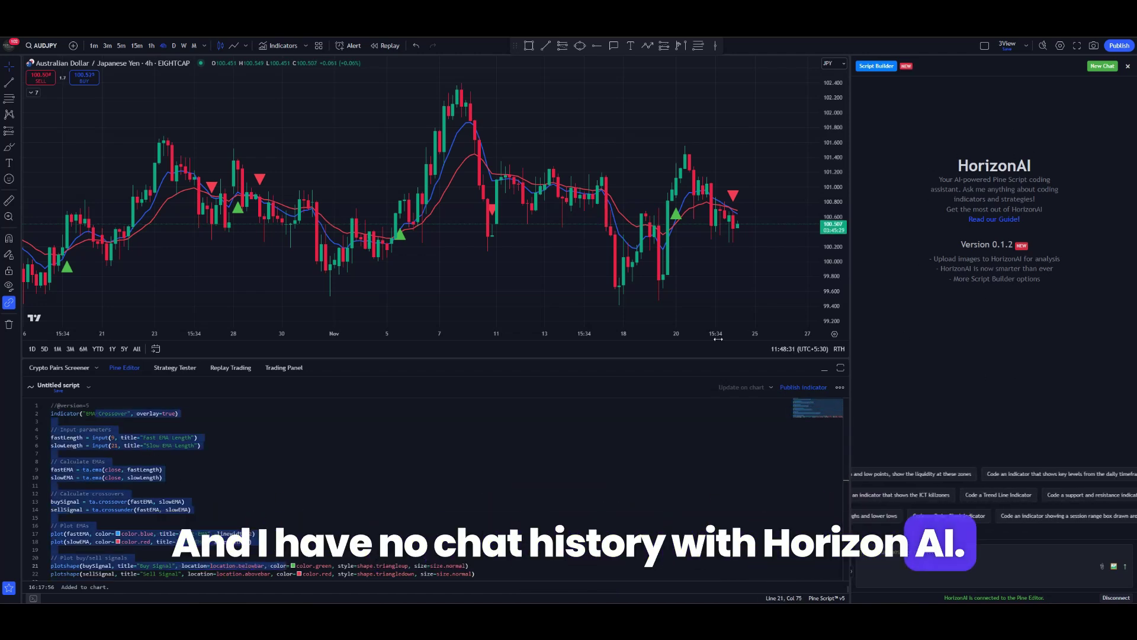
drag(716, 358, 717, 326)
Step: Ask HorizonAI to change the fast EMA's blue colour on line 17 to purple
click(652, 445)
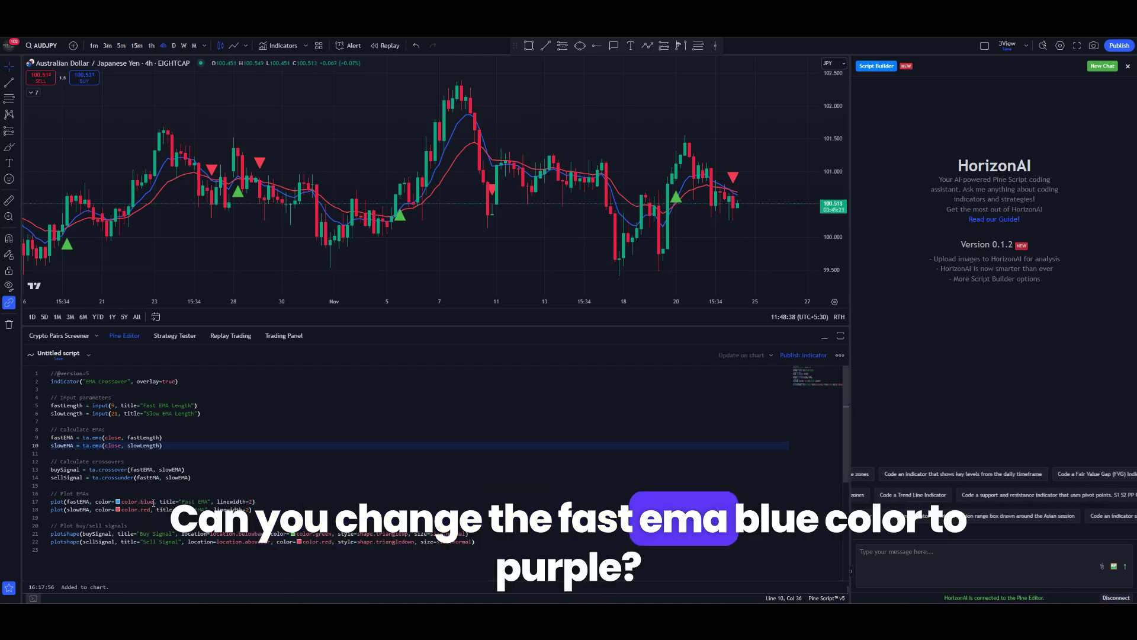
click(128, 502)
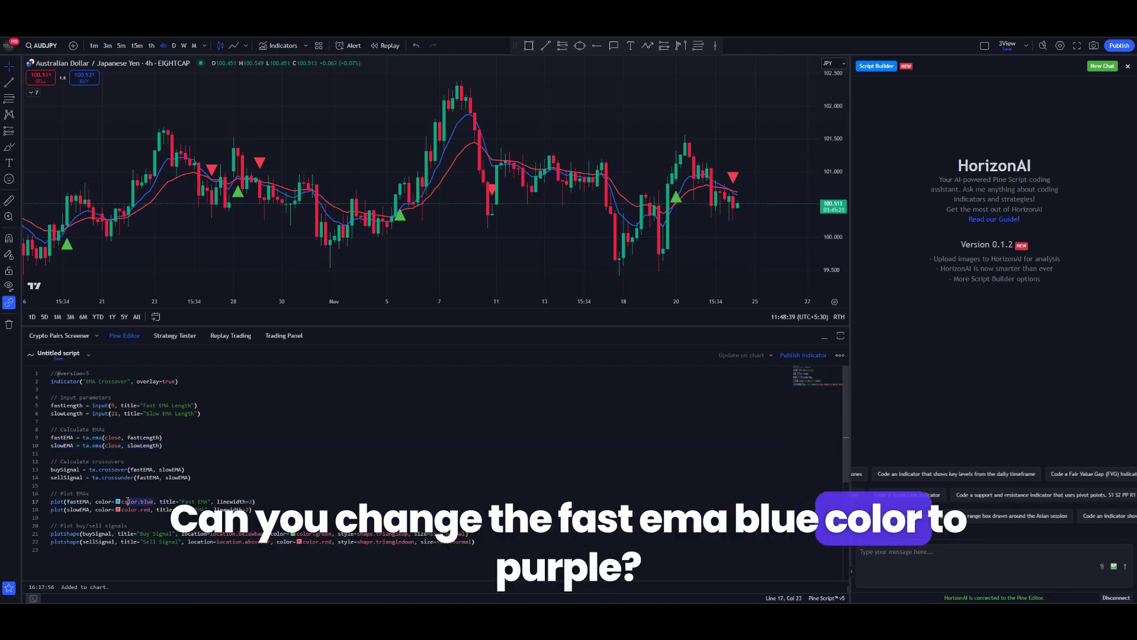
click(894, 563)
text(c)
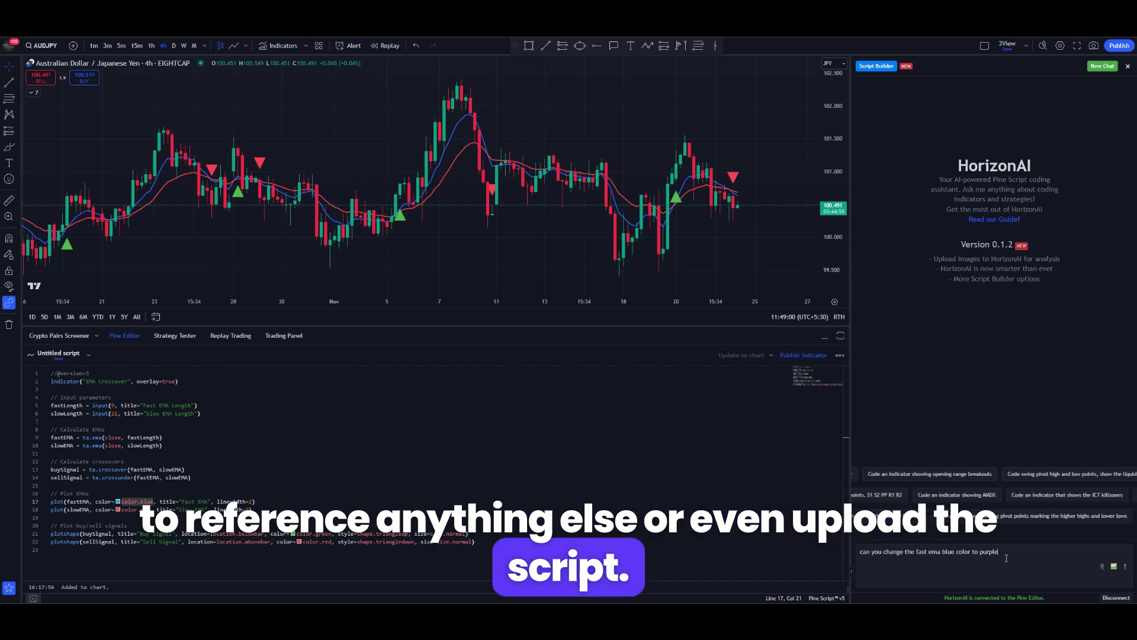
key(Return)
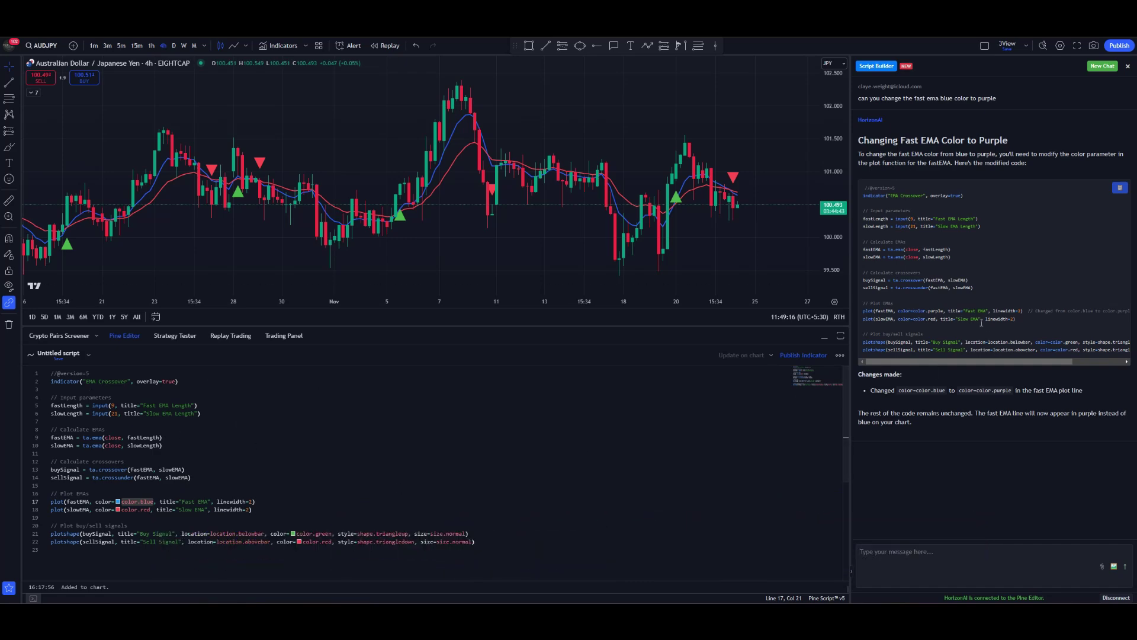
Step: Copy HorizonAI's purple fast-EMA code into the Pine Editor, replacing the old script
drag(1095, 310, 1133, 311)
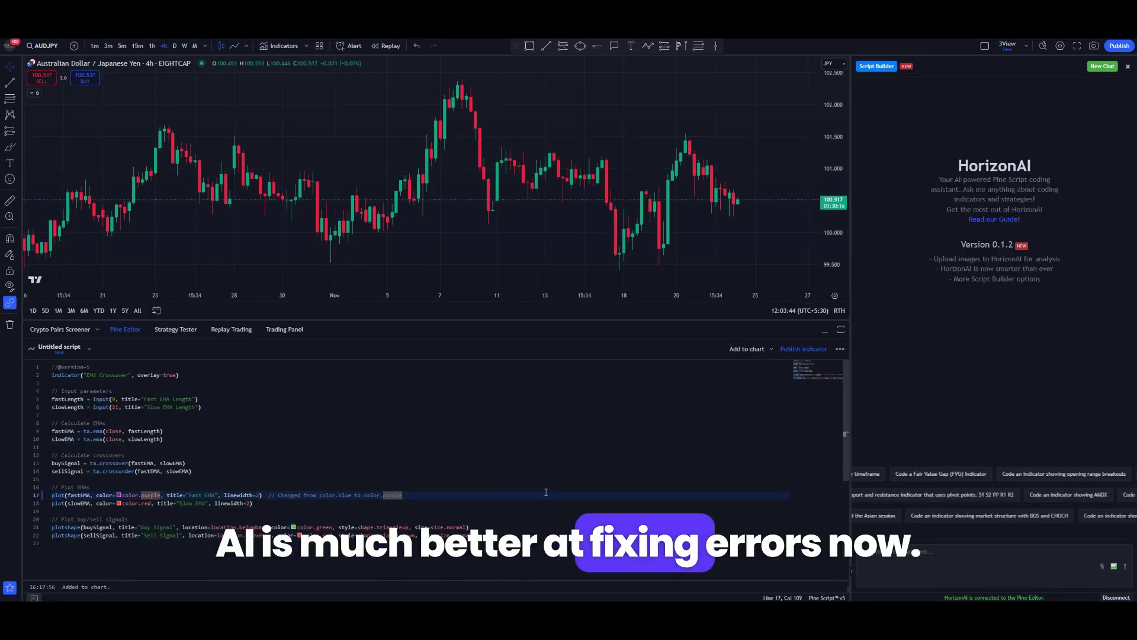
Step: Delete the closing parenthesis after slowEMA on line 13 and add the script to the chart
click(260, 463)
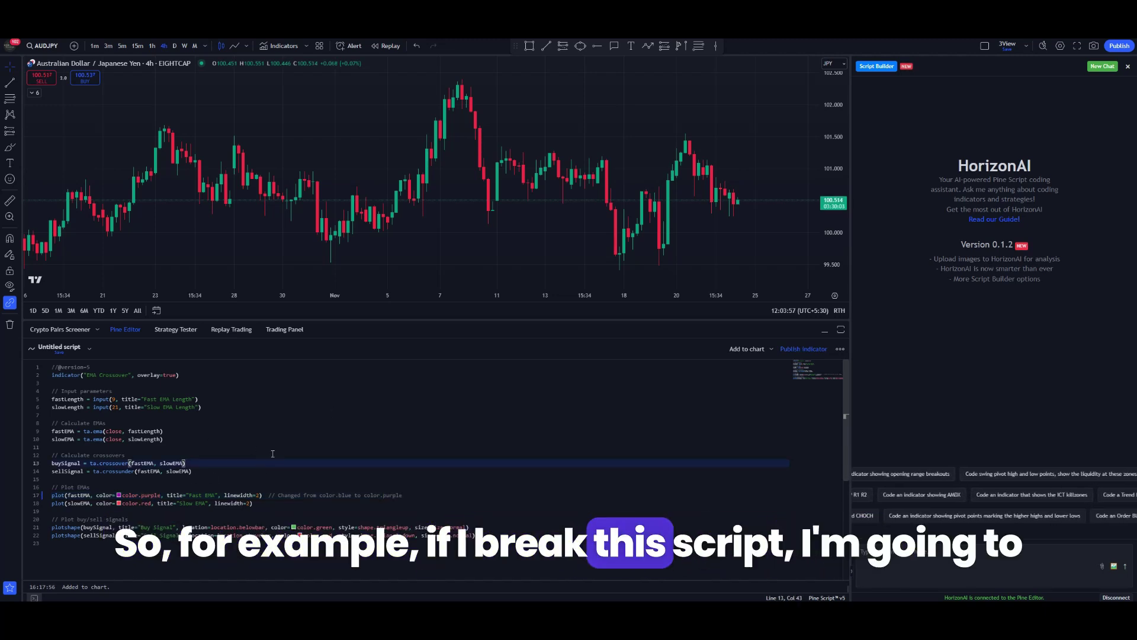
key(BackSpace)
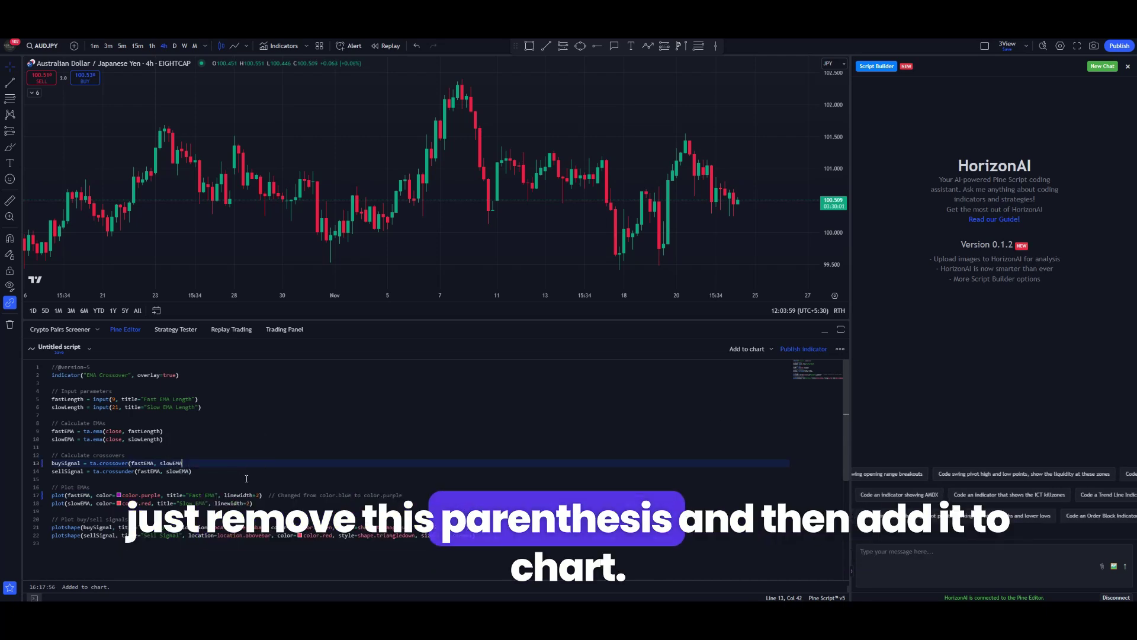
click(745, 349)
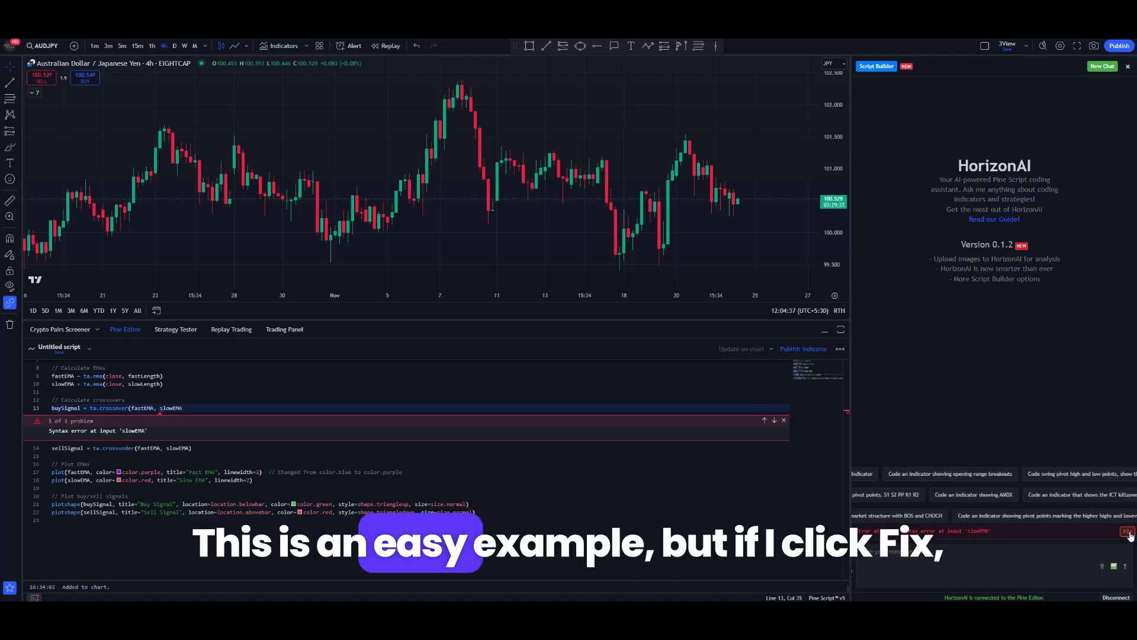
Step: Have HorizonAI fix the missing parenthesis, paste its corrected code over the script and update the chart
click(1128, 532)
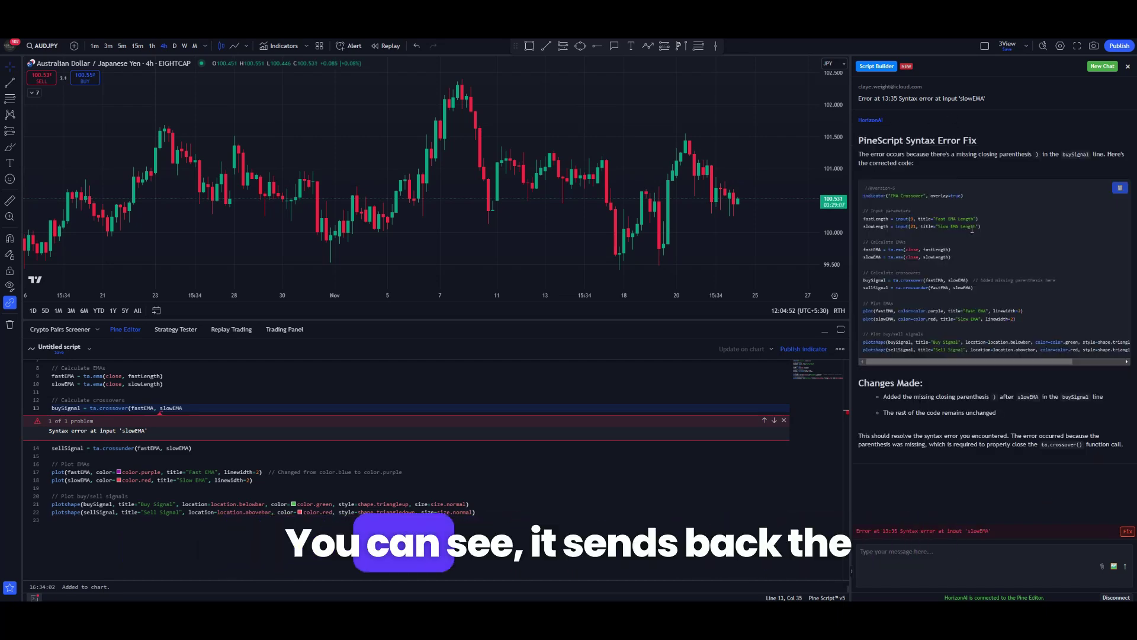
drag(977, 280, 1051, 279)
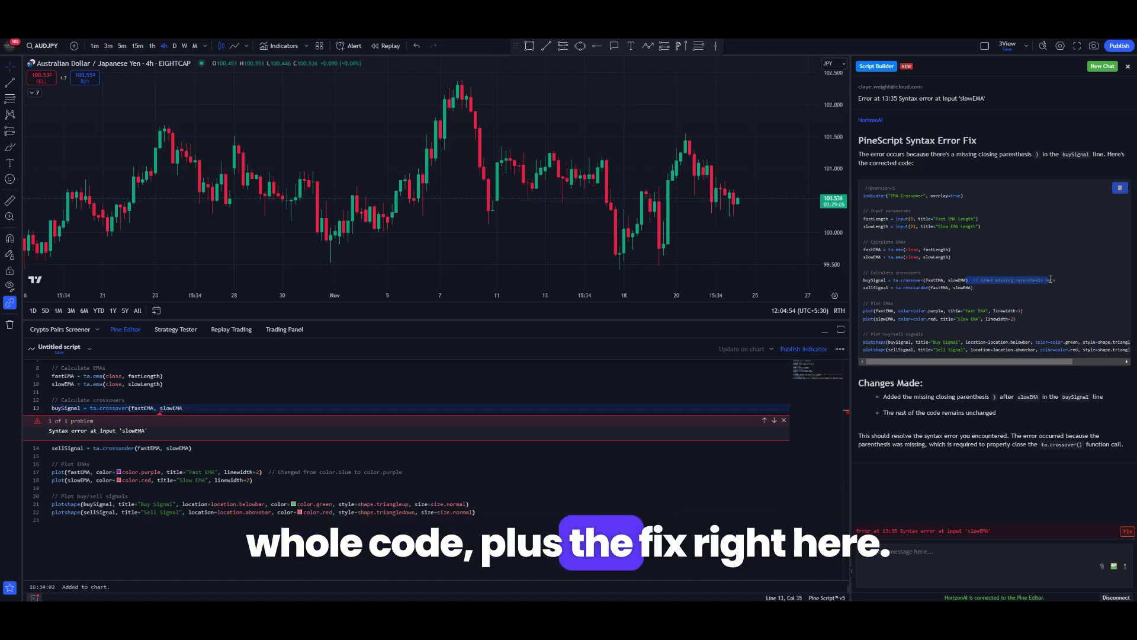
click(1121, 188)
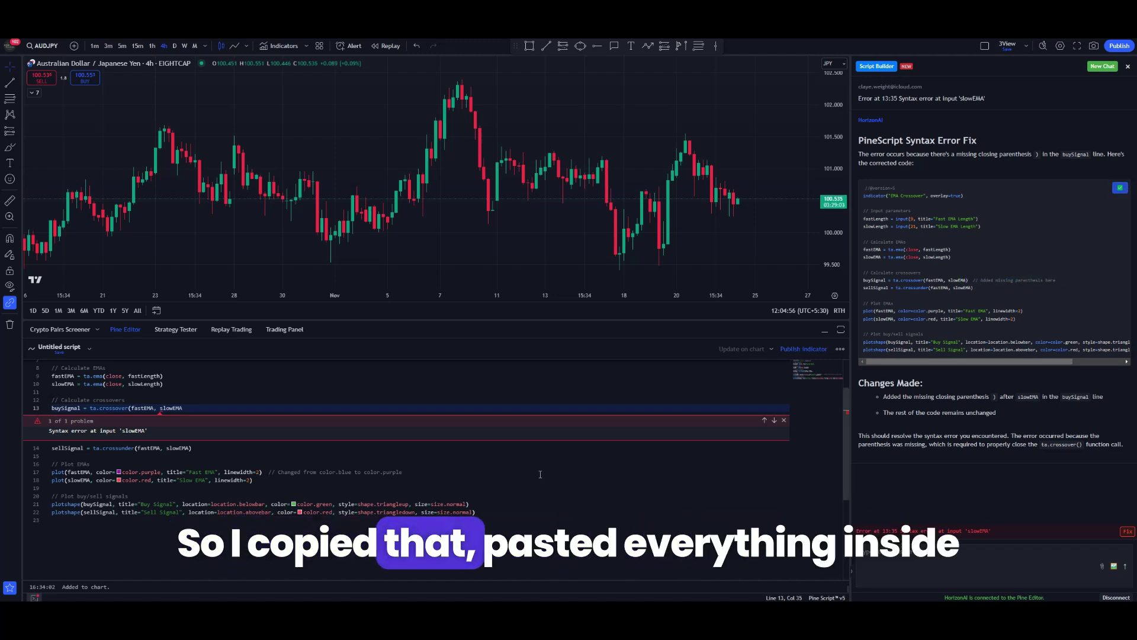
drag(478, 512, 129, 497)
key(ctrl+a)
key(ctrl+v)
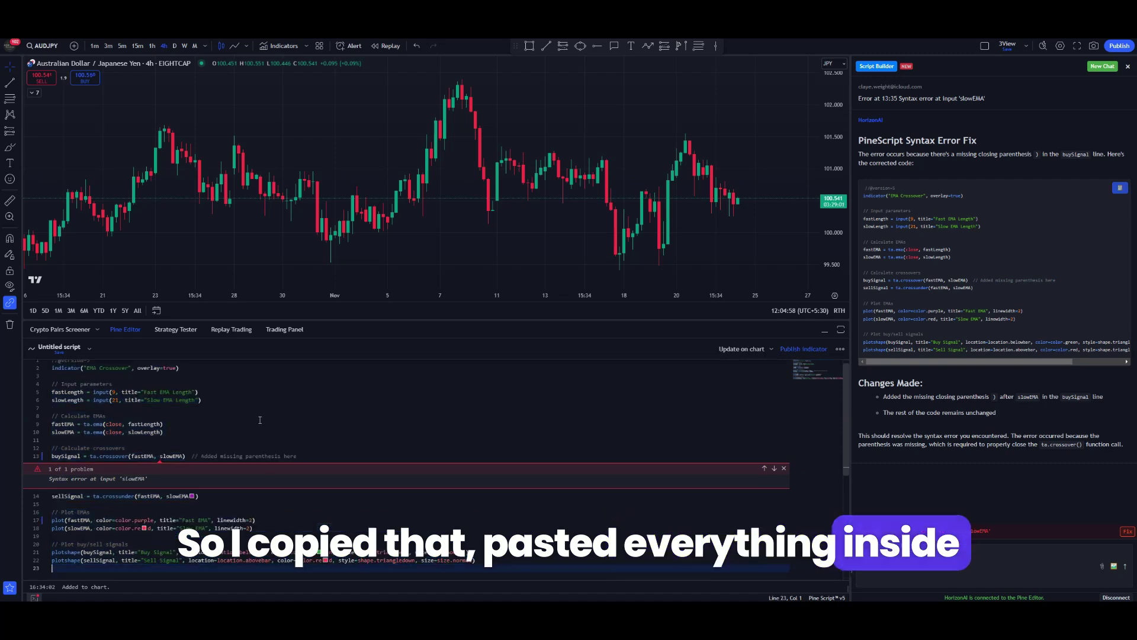
click(742, 350)
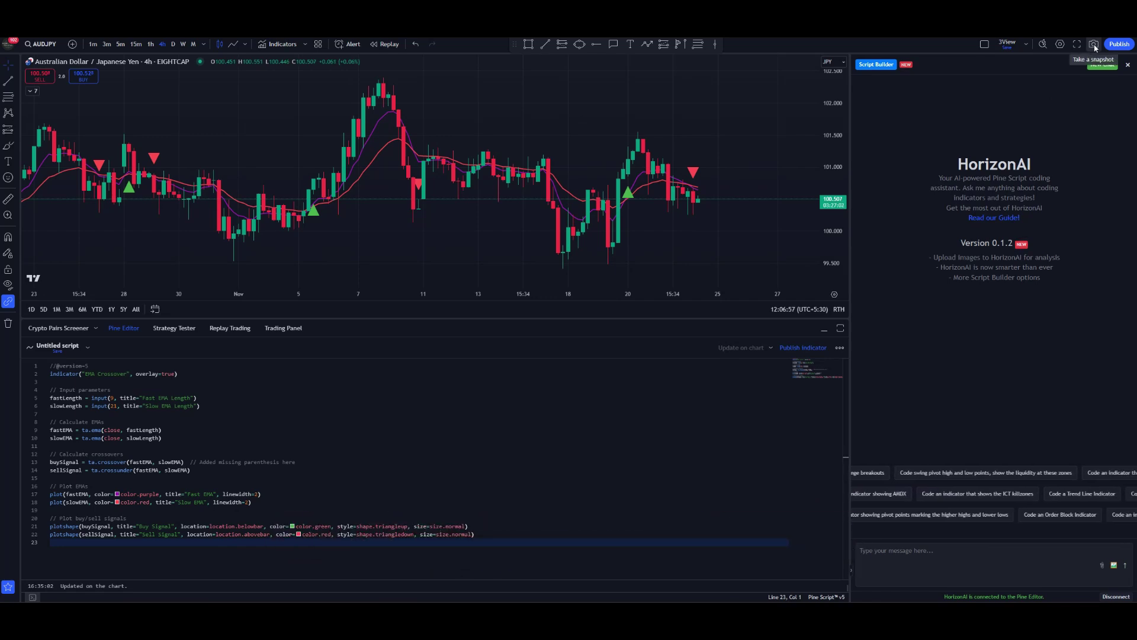
click(1095, 45)
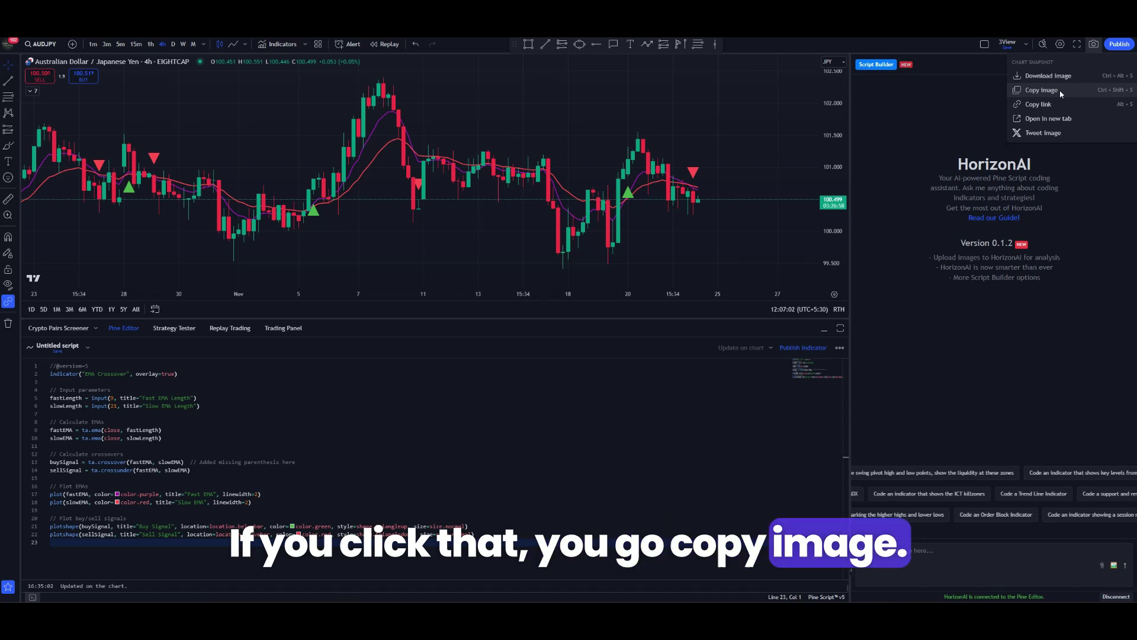
Step: Attach a chart snapshot and ask HorizonAI 'the ema crossover signal is bearish, what do you think'
click(1042, 90)
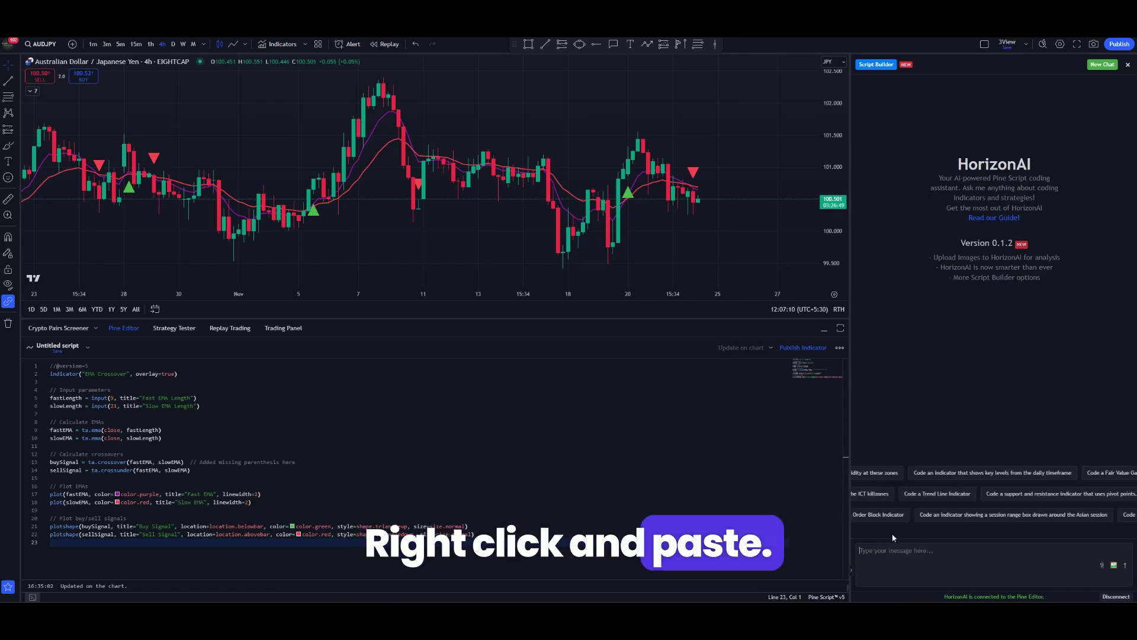
click(1115, 559)
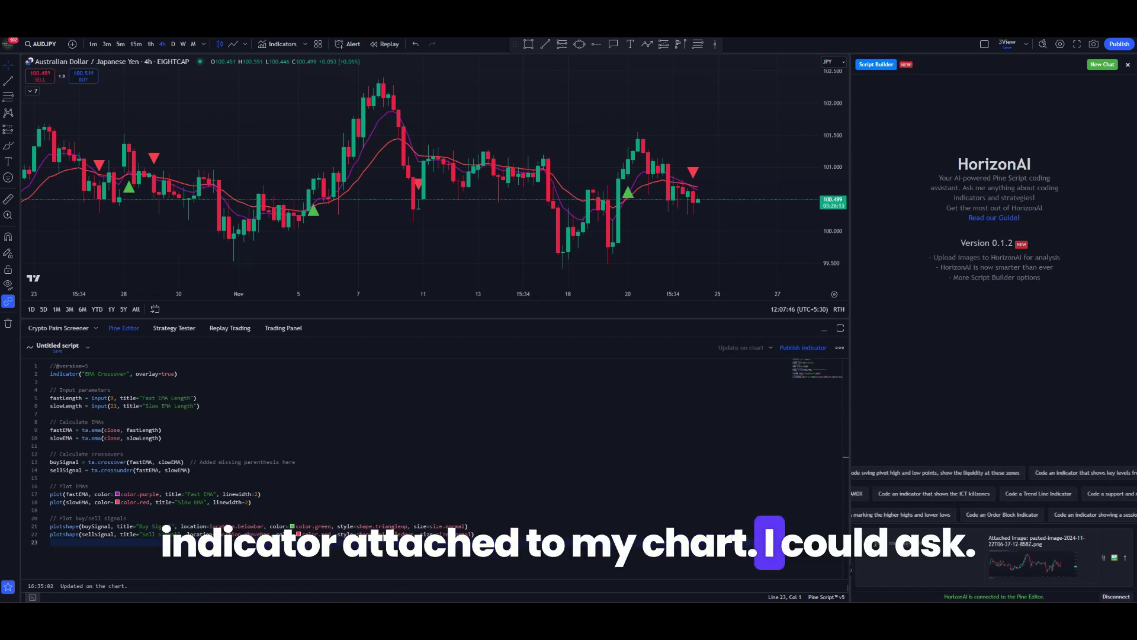
text(the ema crossover signal is bearish, what do you think)
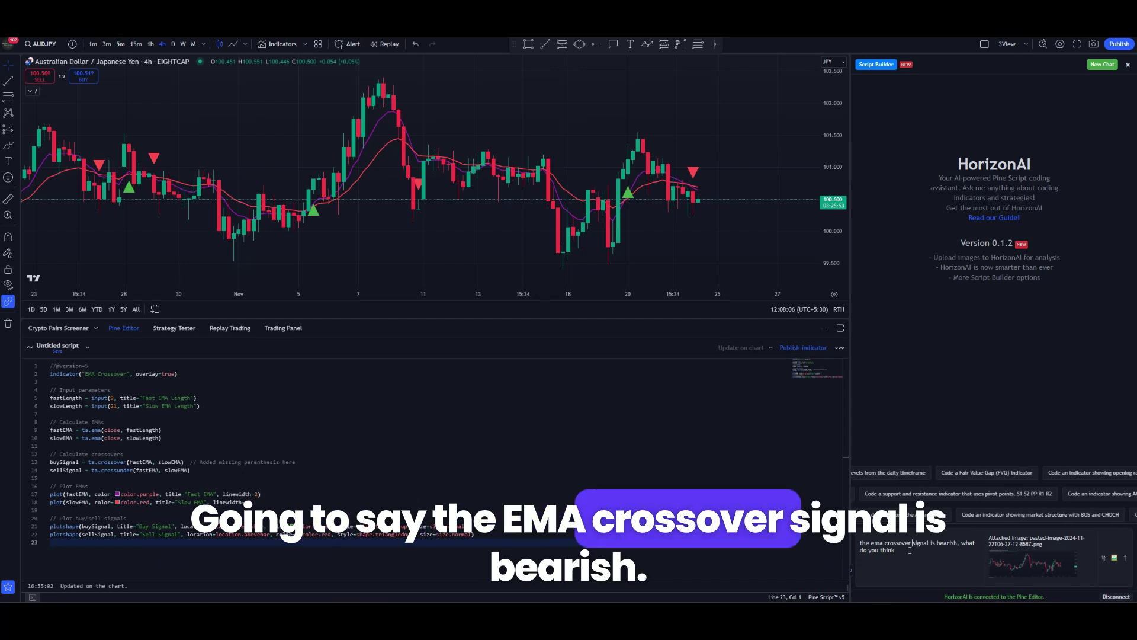
Step: Send the bearish crossover question and highlight the 9/21 EMA crossing and crossunder lines in HorizonAI's reply
key(Return)
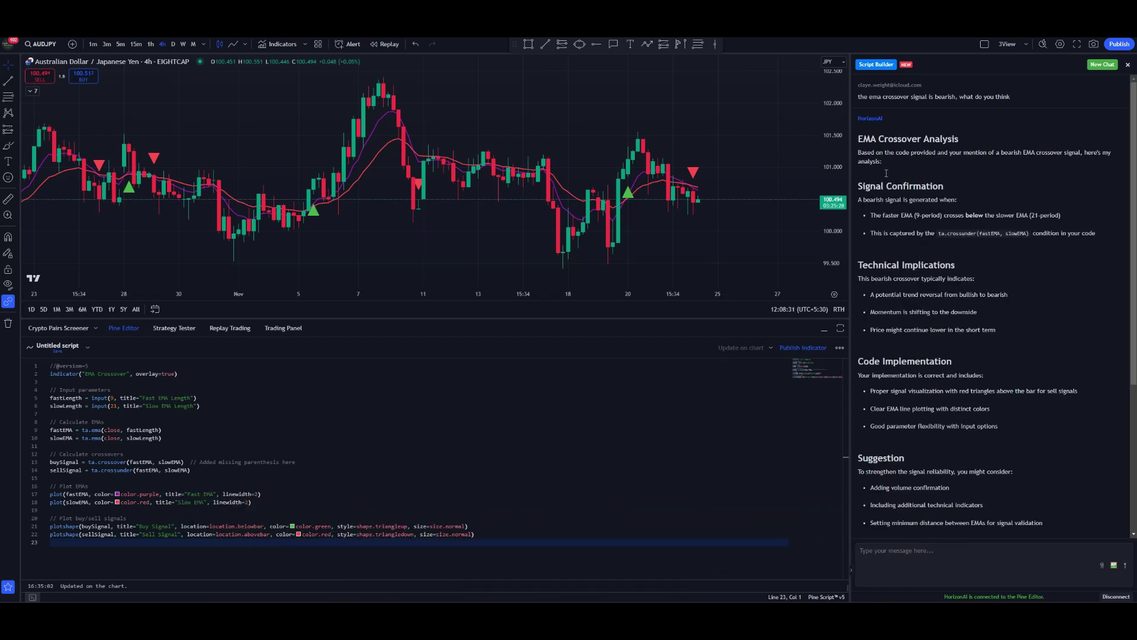
double_click(889, 215)
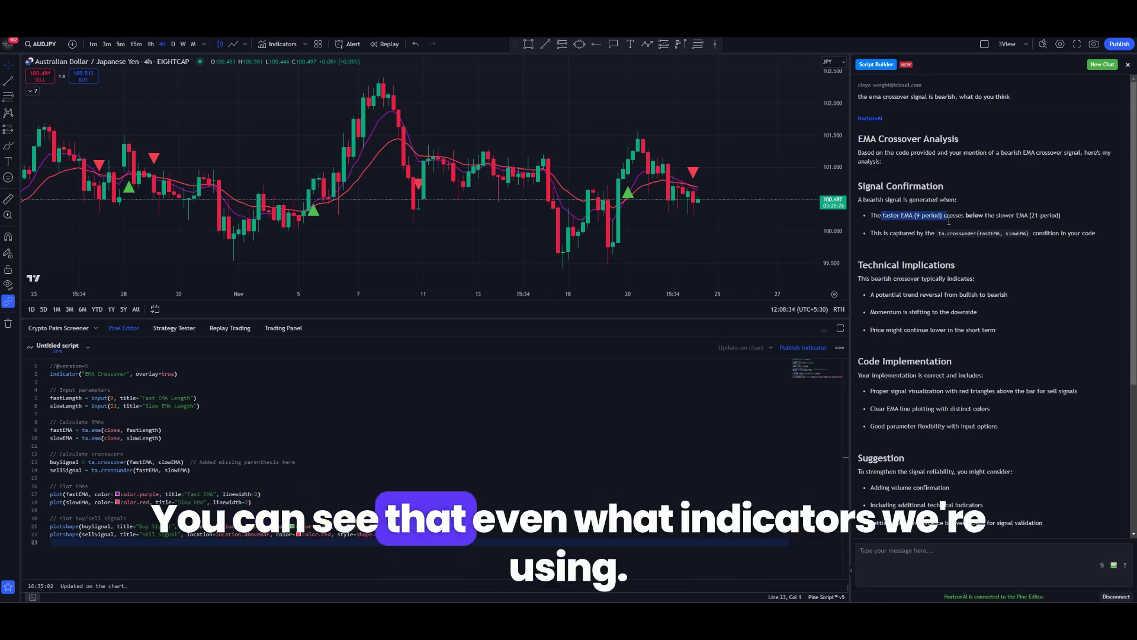
drag(1061, 215, 899, 219)
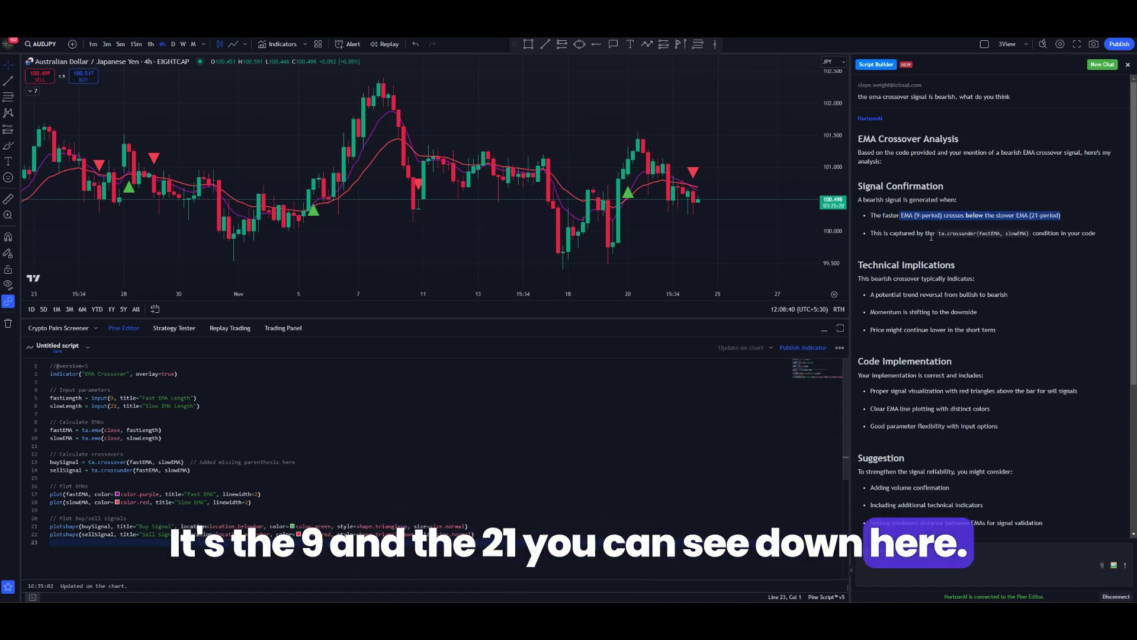
drag(939, 232, 1029, 234)
drag(902, 294, 956, 264)
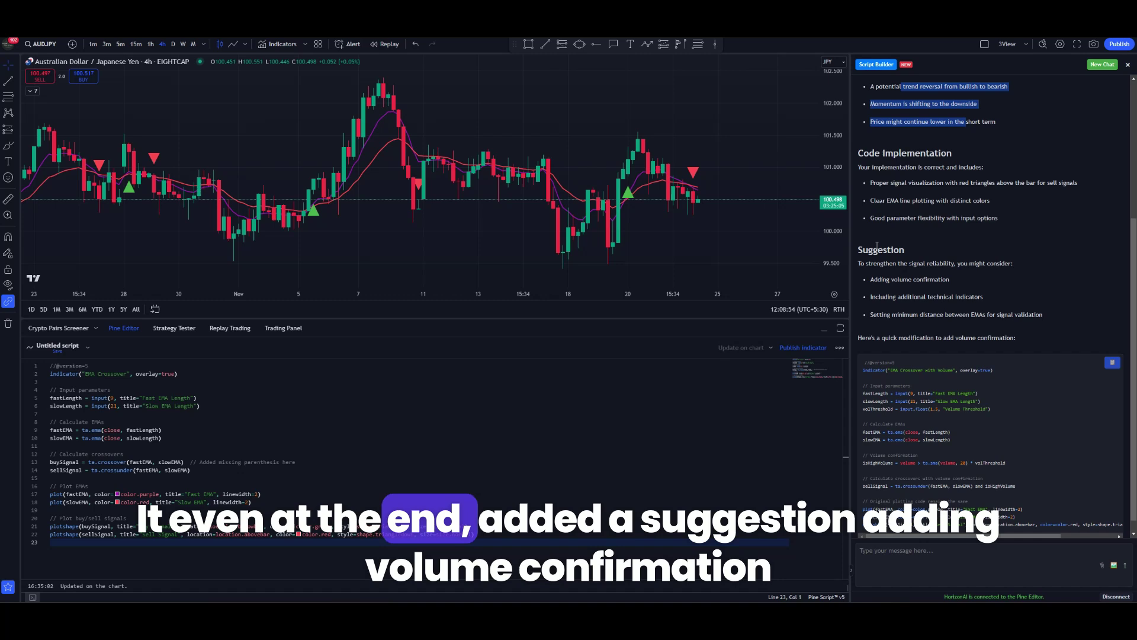
click(908, 281)
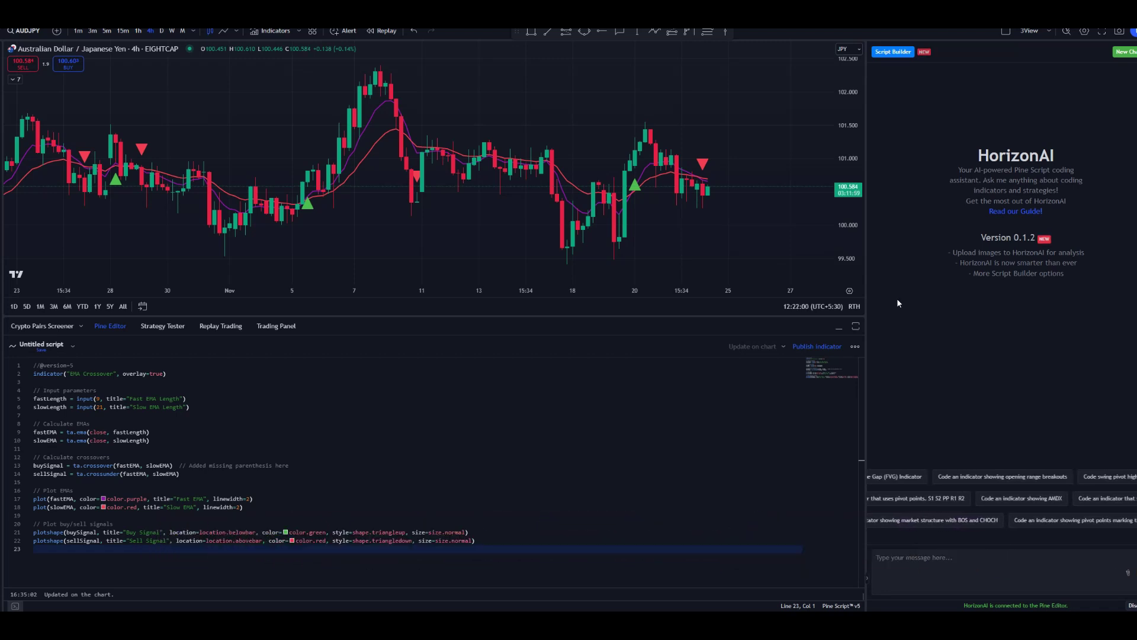
Step: Load the EMA and Bollinger Bands preset into the Script Builder
click(894, 52)
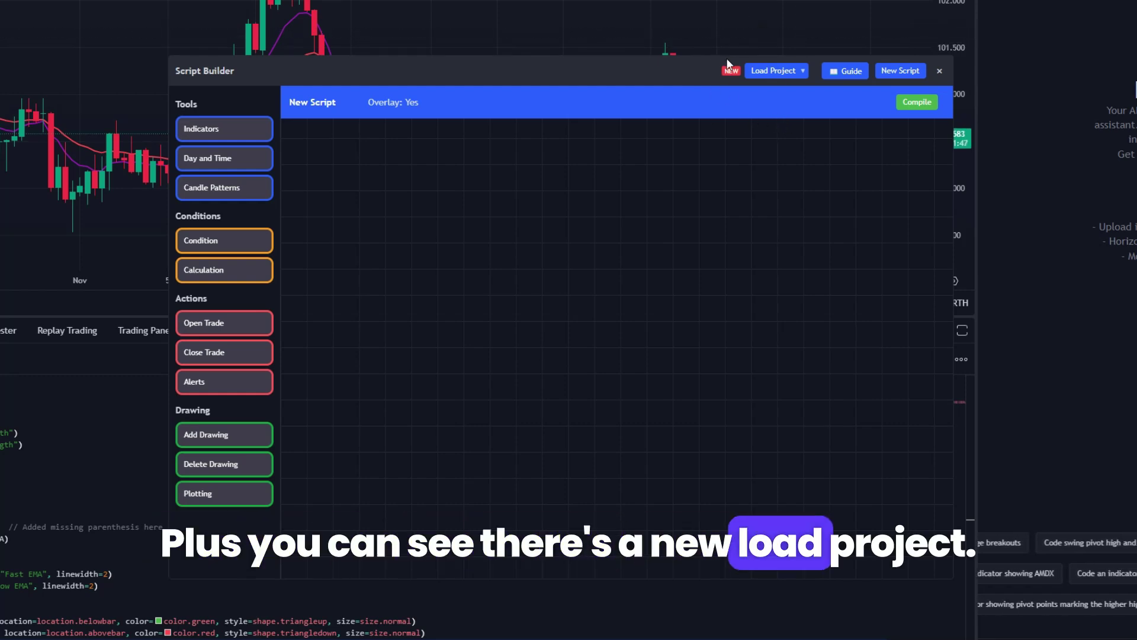
click(785, 71)
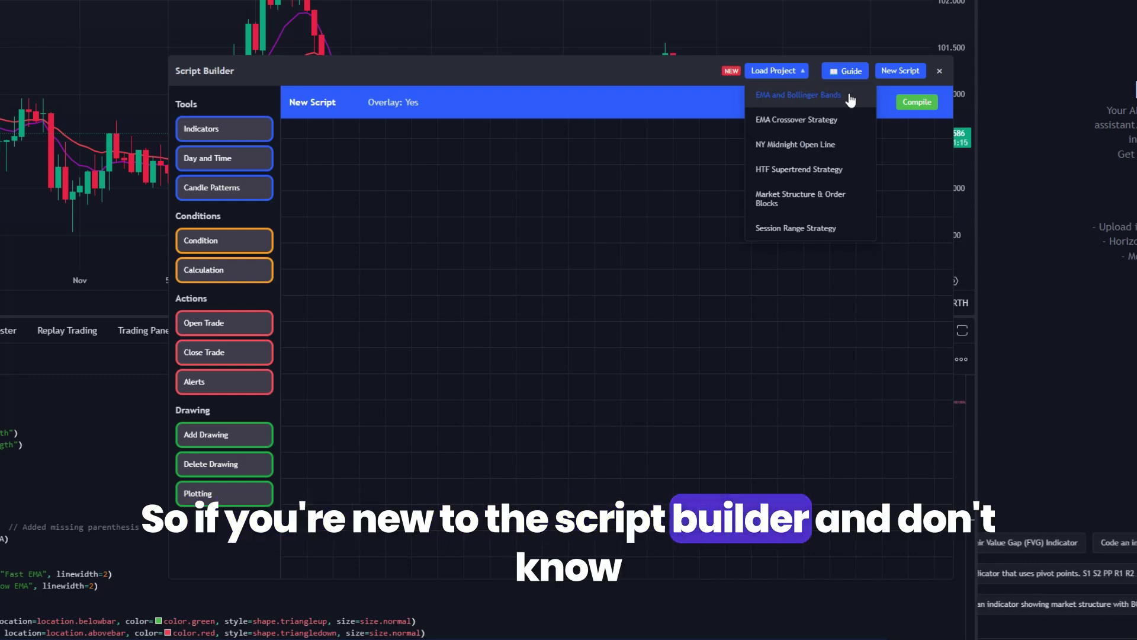
click(800, 96)
Step: Switch the Script Builder to the EMA Crossover Strategy preset
click(797, 71)
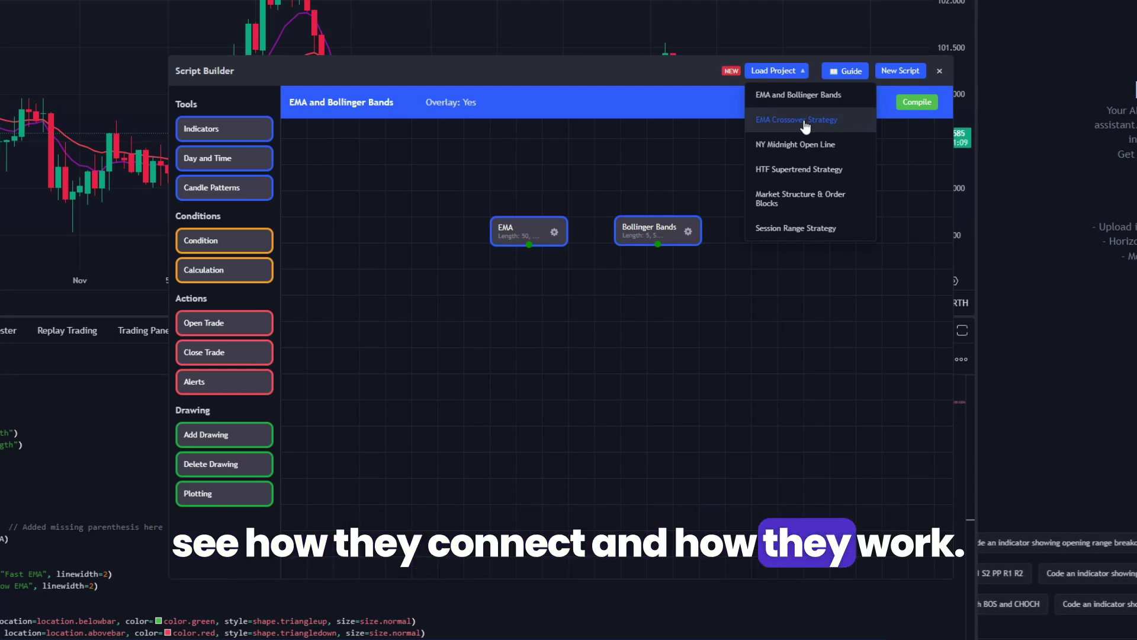
click(805, 121)
click(788, 71)
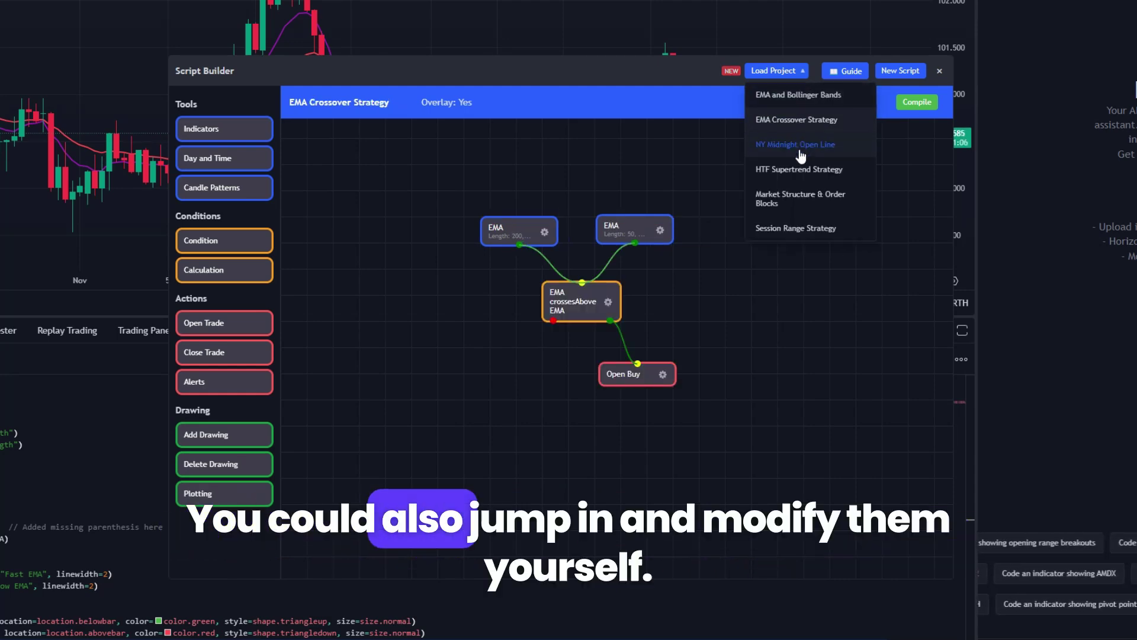
Step: Load the Market Structure & Order Blocks preset and review its BOS & ChoCH indicator settings
click(809, 203)
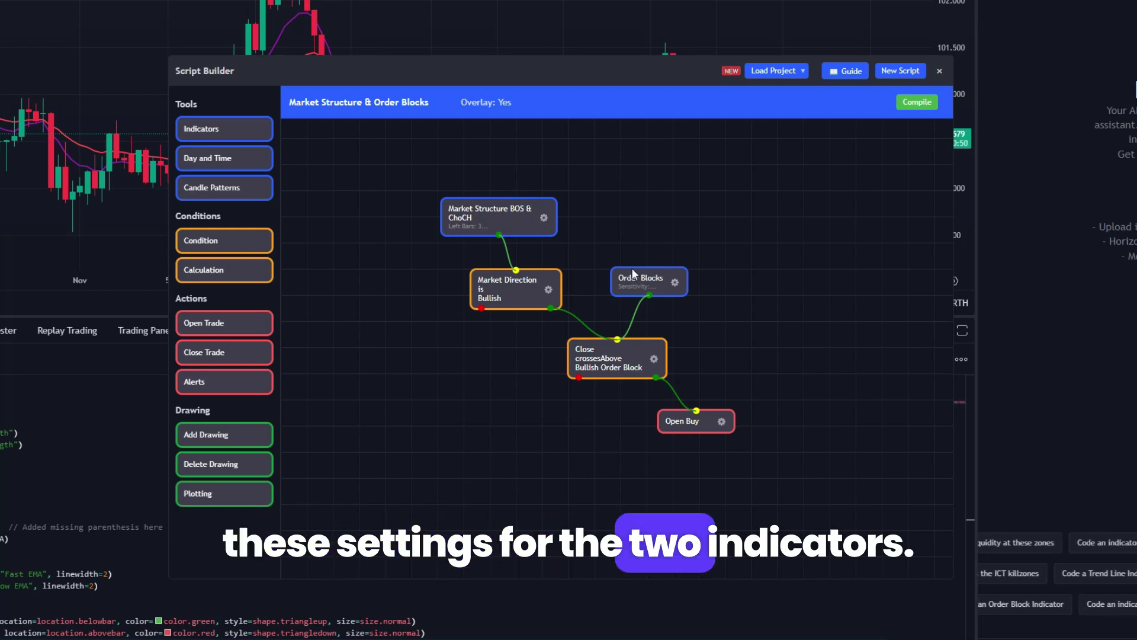
click(545, 218)
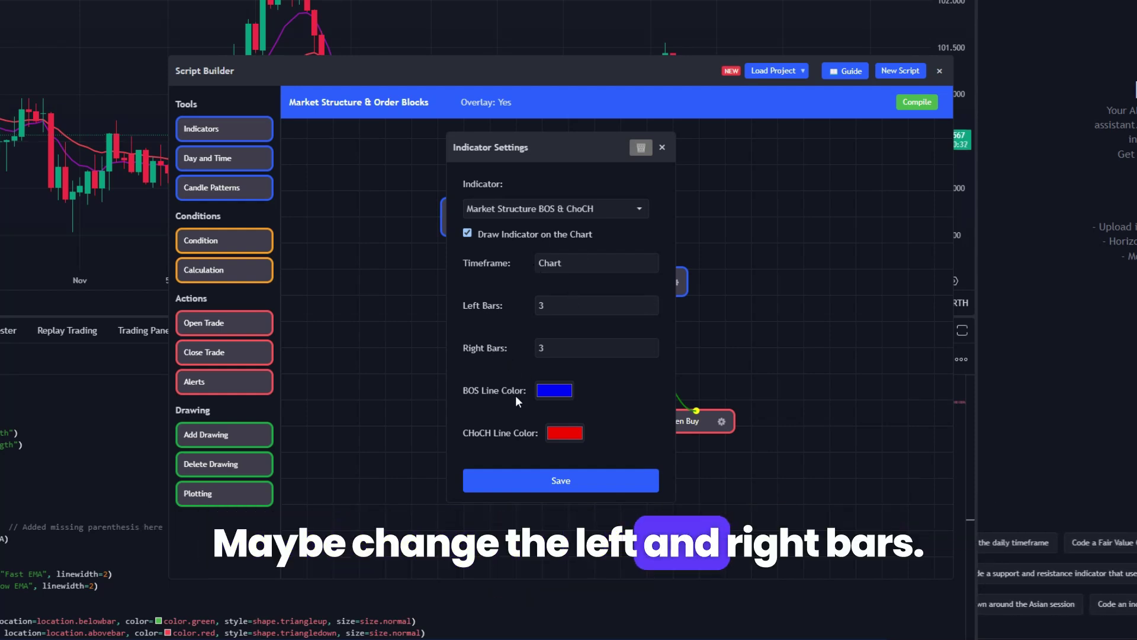
click(581, 483)
Step: Inspect the Order Blocks indicator settings and the Open Buy trade settings
click(679, 287)
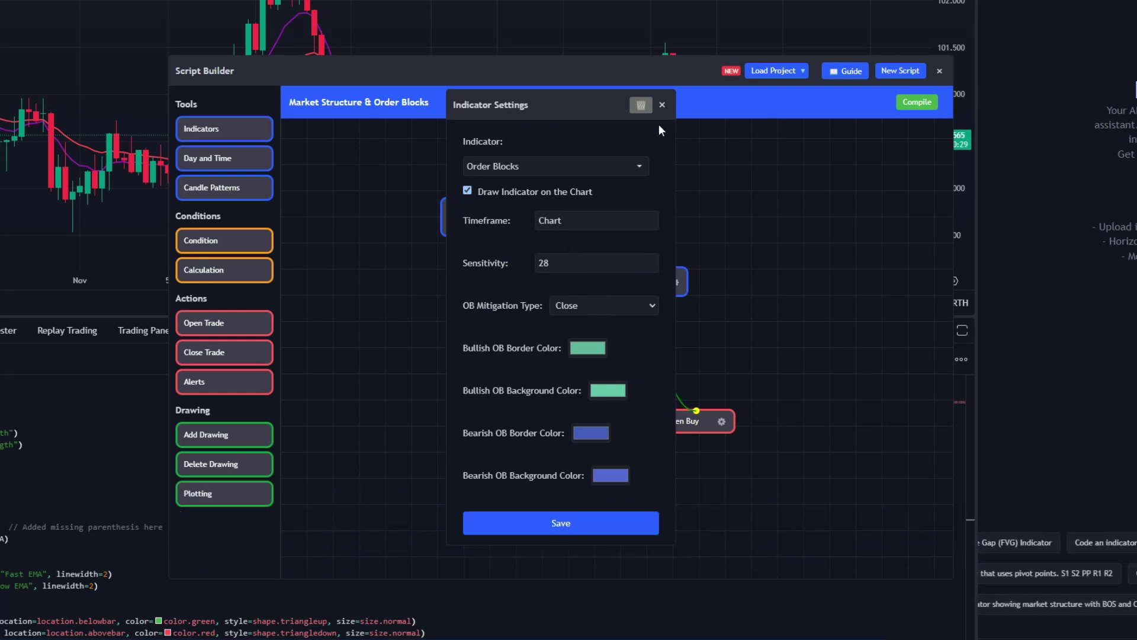
click(662, 105)
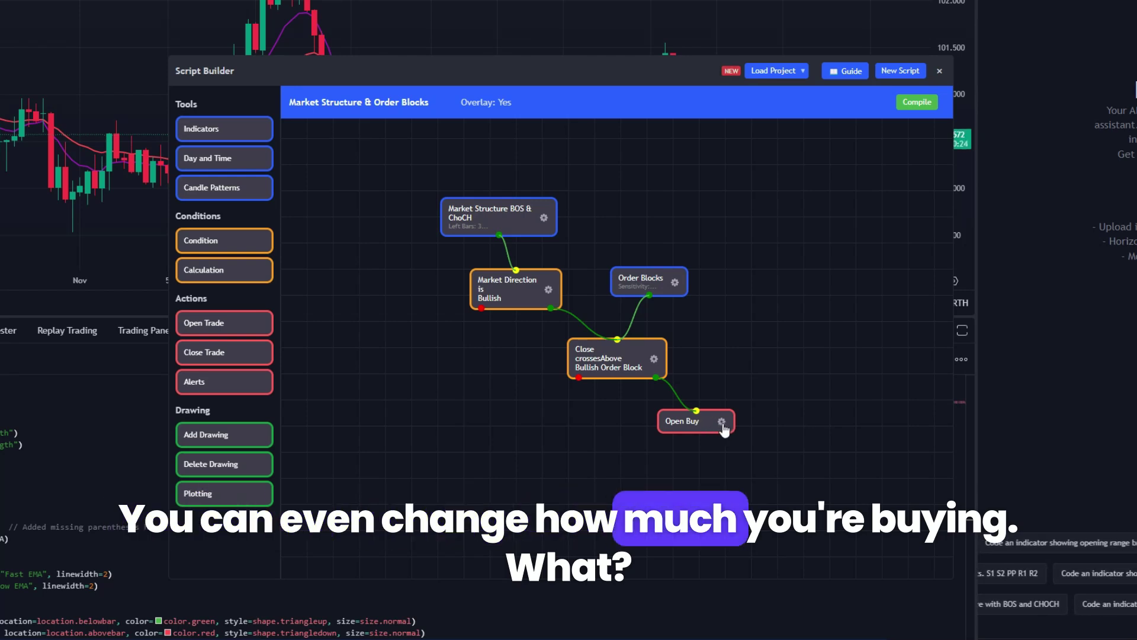
click(722, 421)
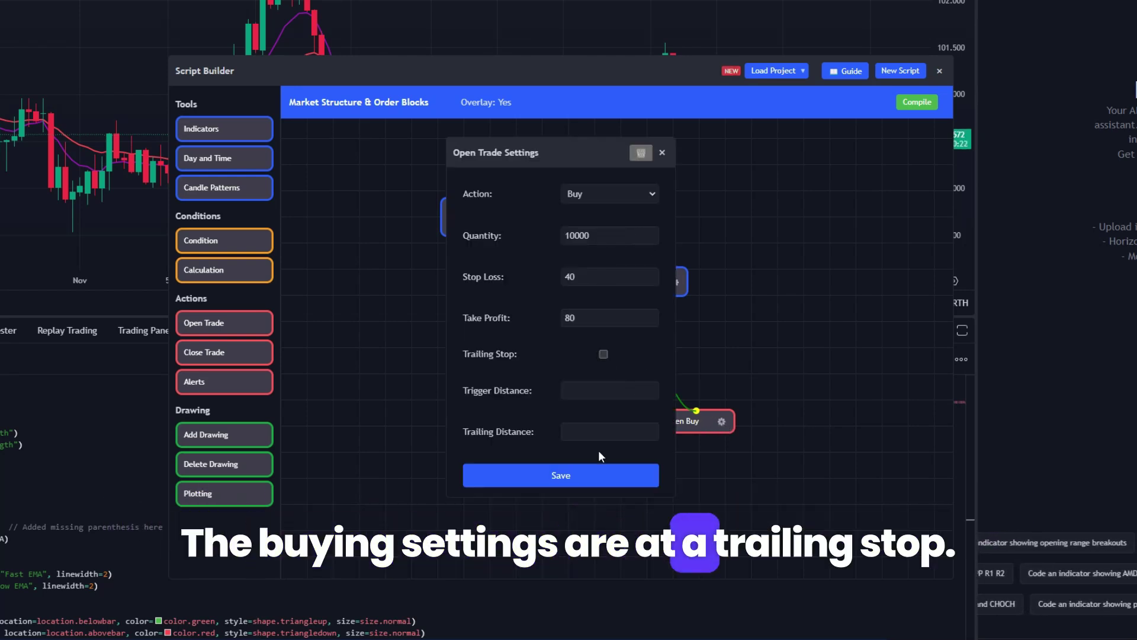
click(663, 152)
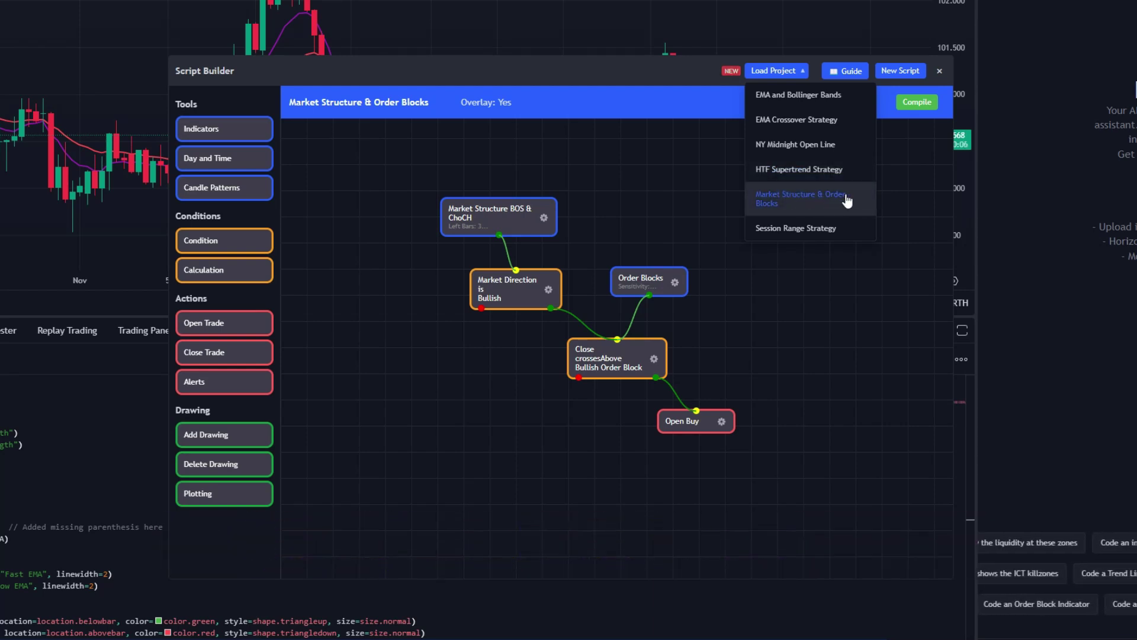
Step: Load the NY Midnight Open Line preset and review its Day and Time condition
click(846, 142)
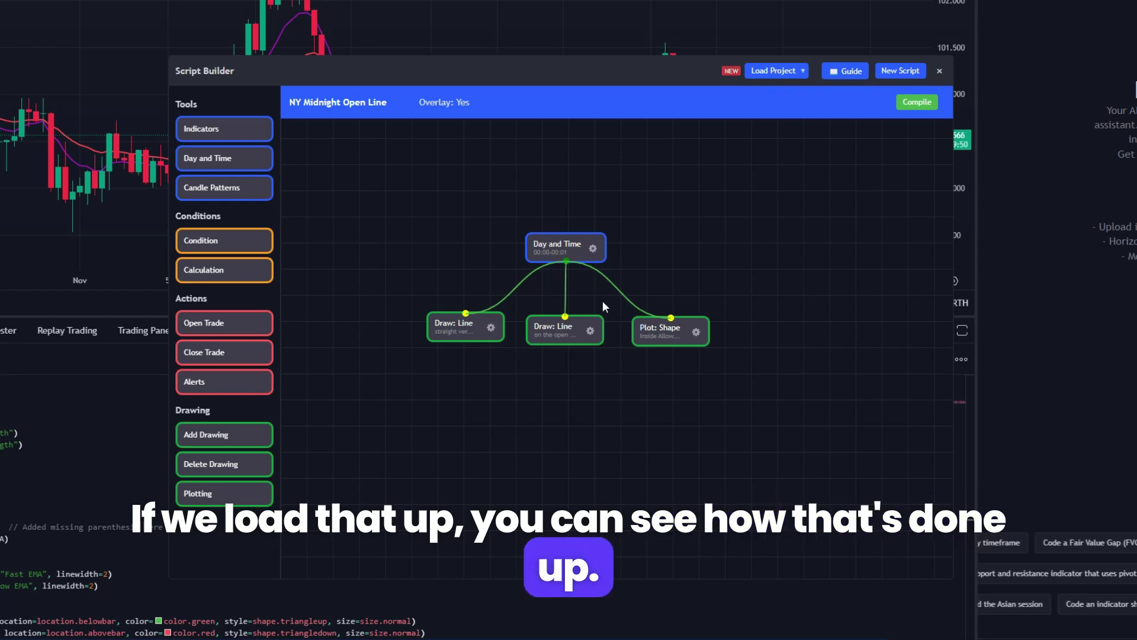
click(592, 249)
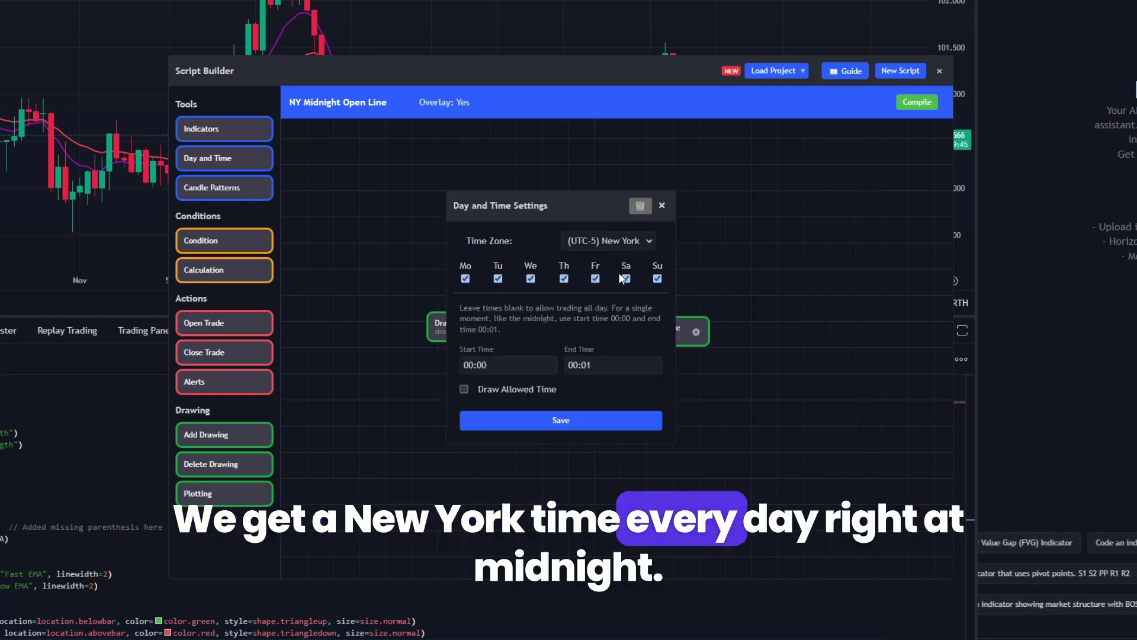
click(663, 206)
Step: Review the drawing settings of the vertical line and the open-price line
click(491, 329)
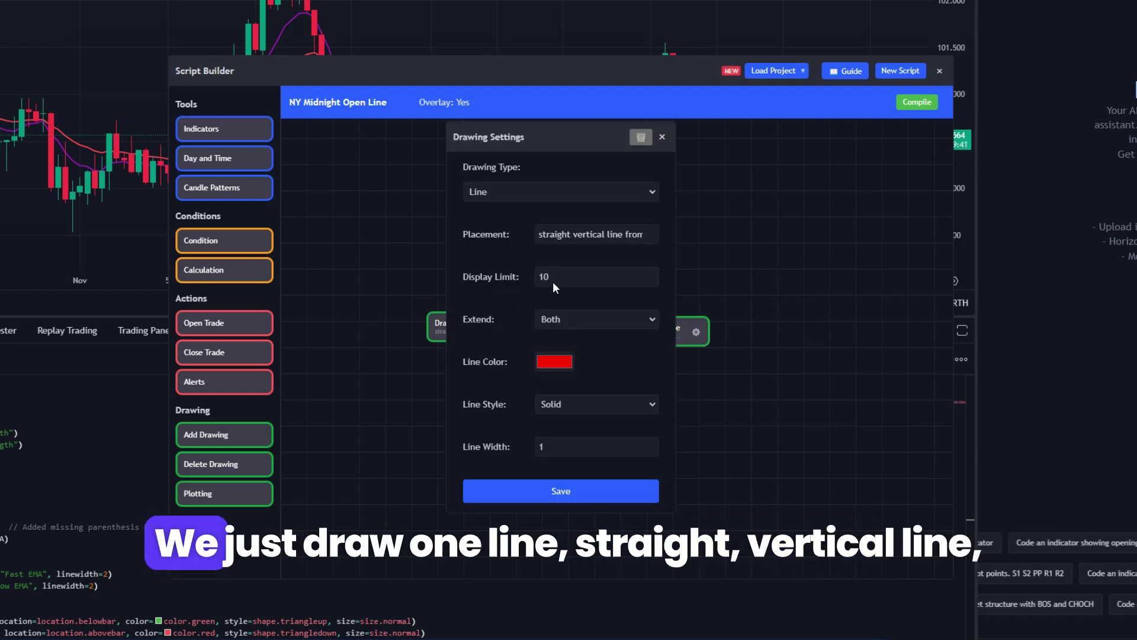
click(662, 137)
click(592, 331)
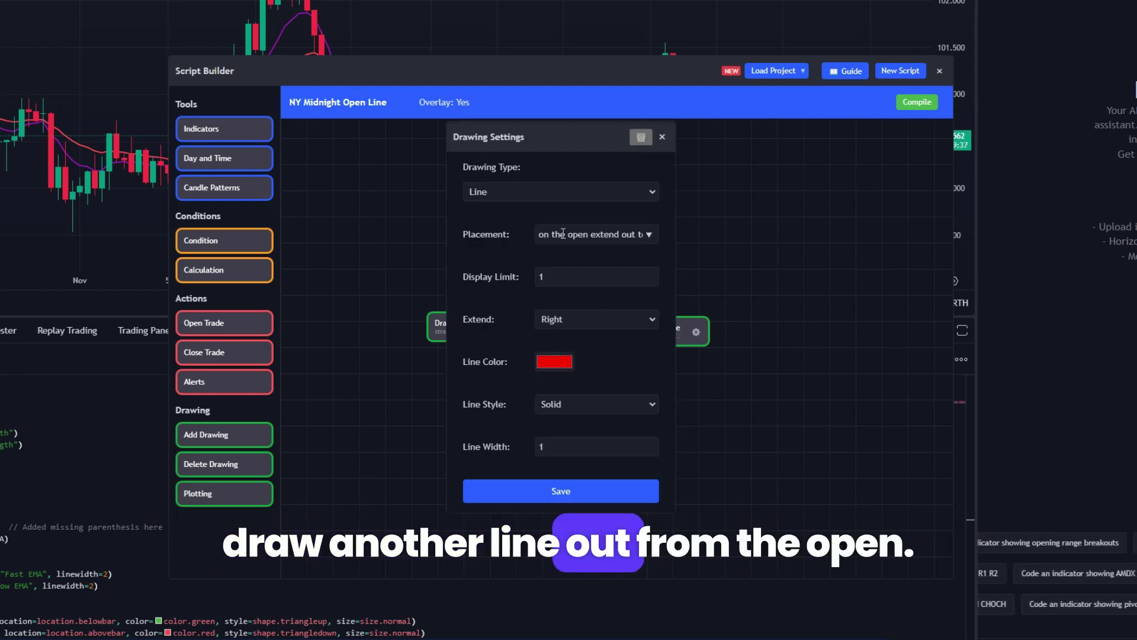
drag(540, 235, 668, 243)
click(663, 137)
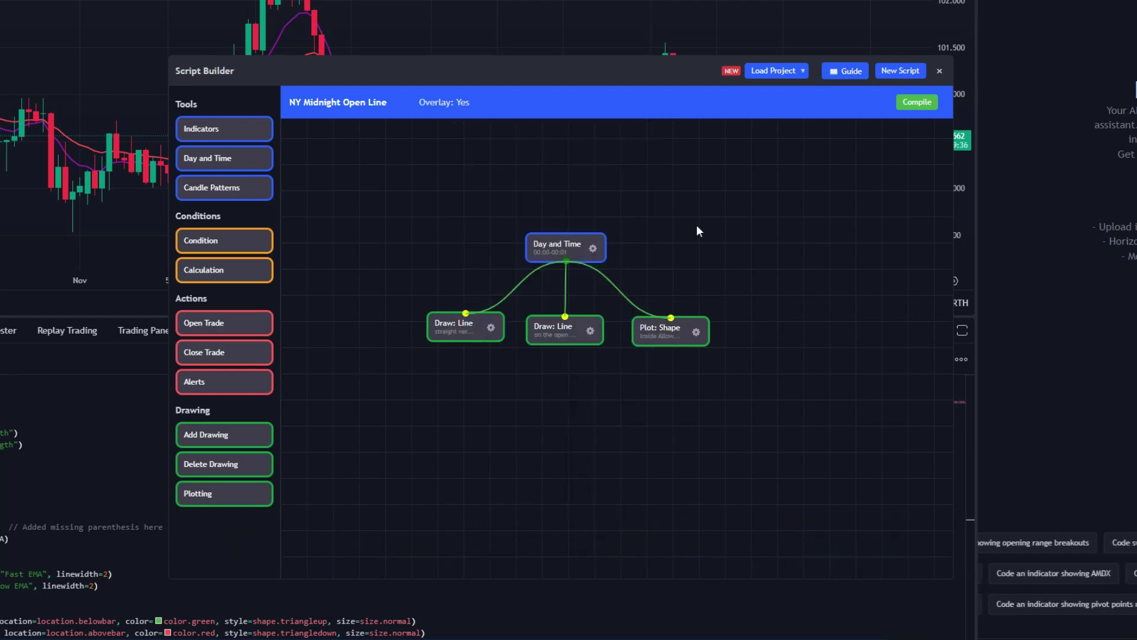
Step: Check the label's plotting settings, showing the text 'NY Midnight Open'
click(692, 327)
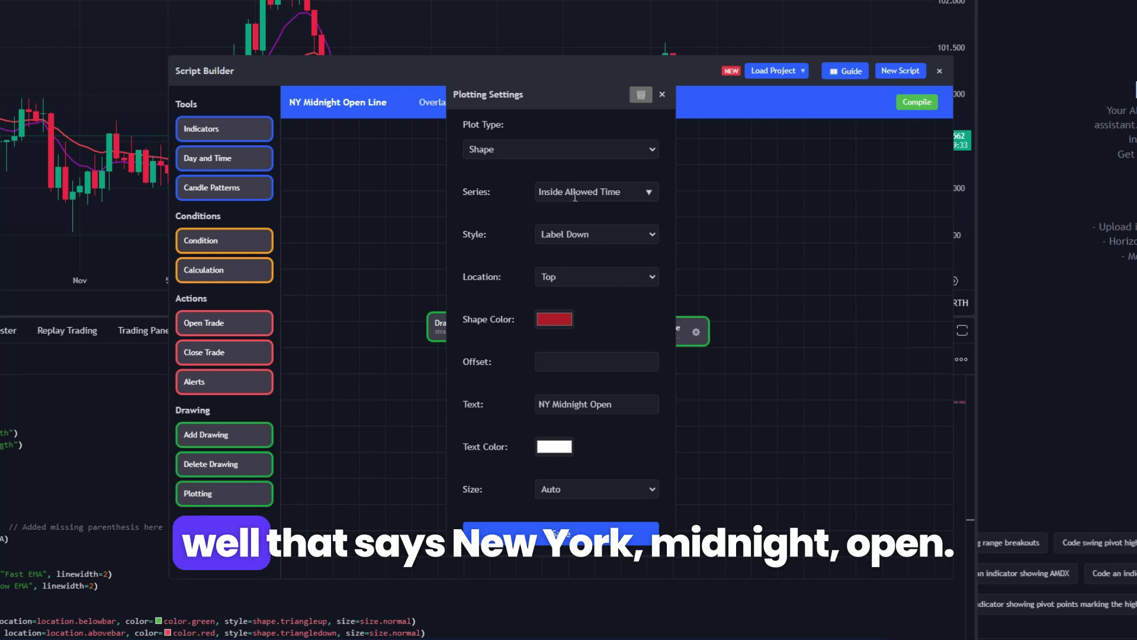
triple_click(568, 401)
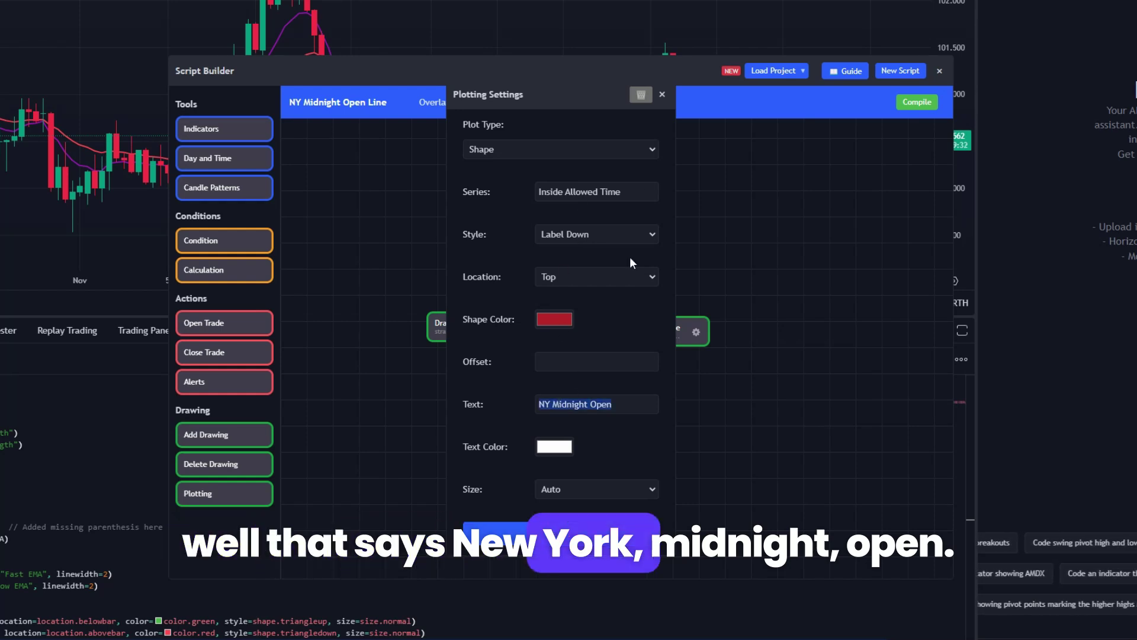
click(663, 95)
click(794, 71)
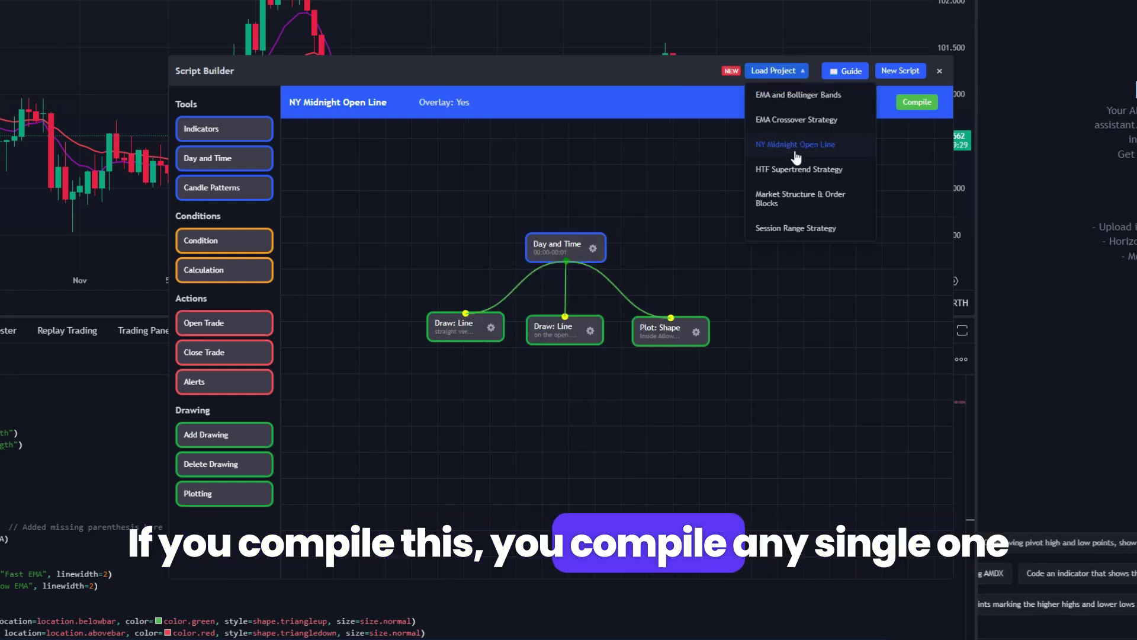
Step: Dismiss the preset project list, keeping the NY Midnight Open Line preset loaded
click(877, 217)
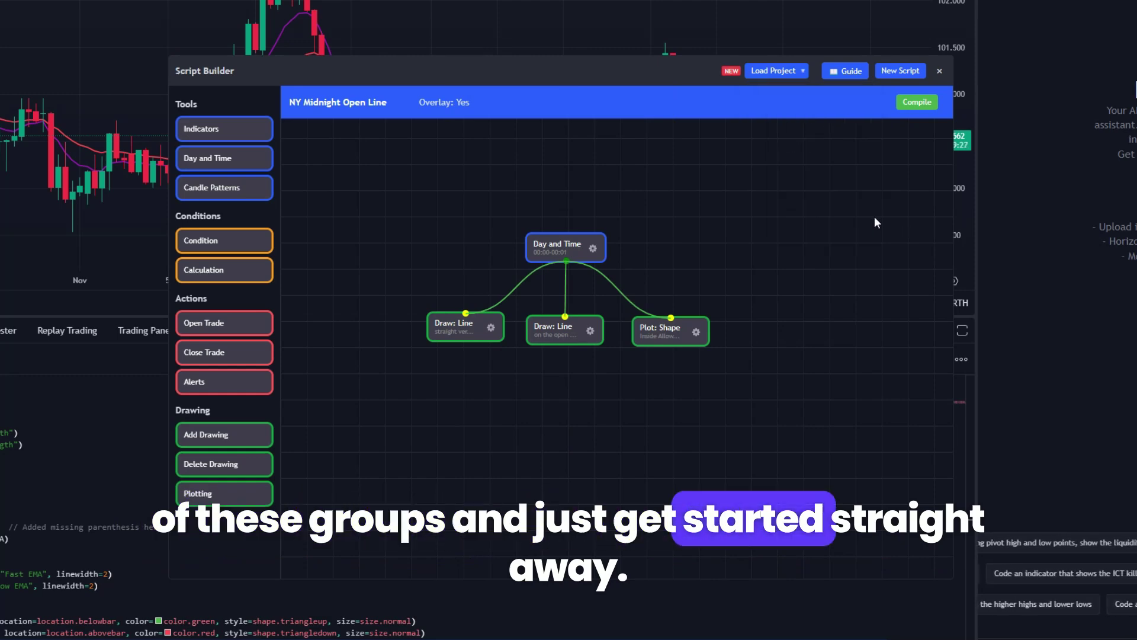